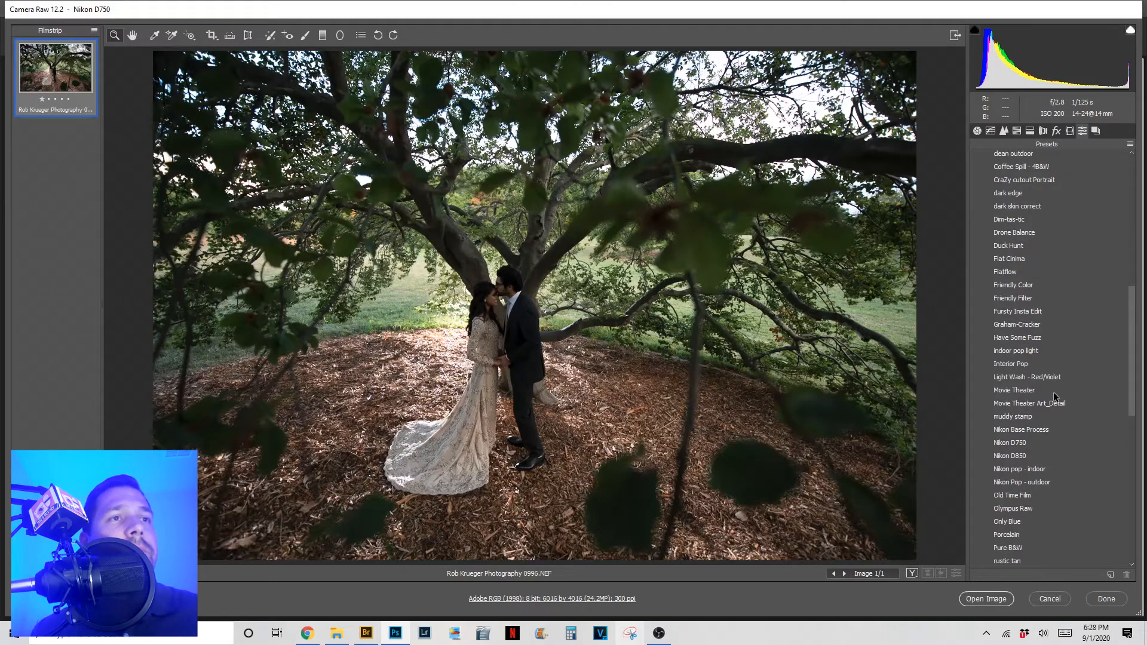
- Apply the 'Nikon pop - indoor' preset to the shaded wedding photo in Camera Raw
left_click(1032, 470)
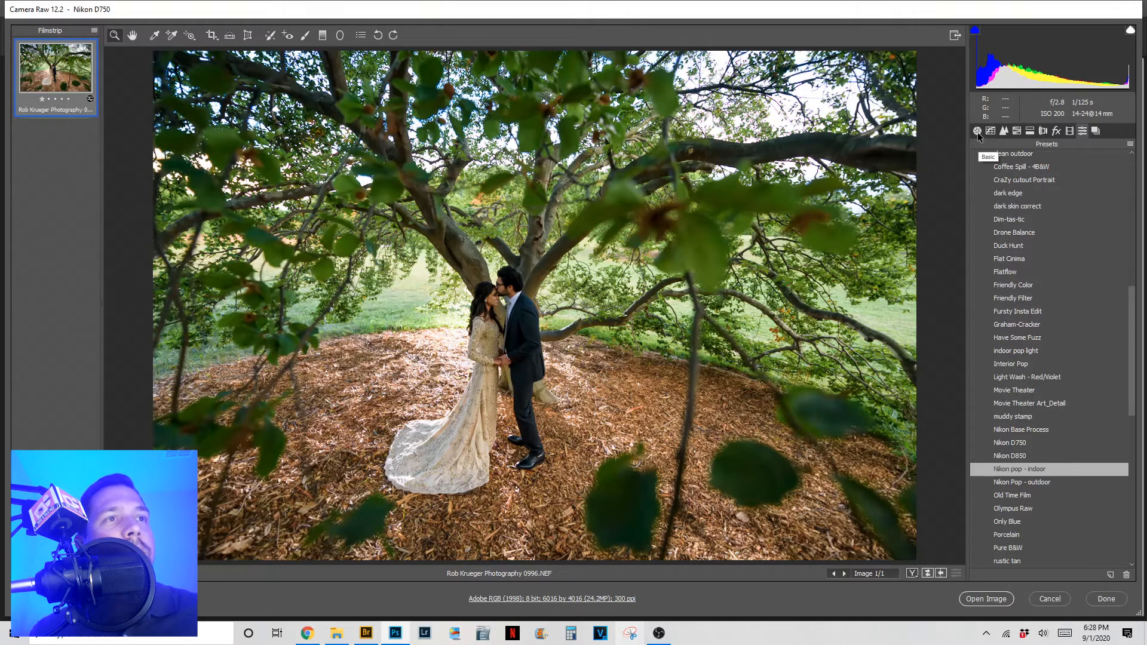
- Show the Basic tone and colour sliders and select the Highlights value for editing
left_click(978, 133)
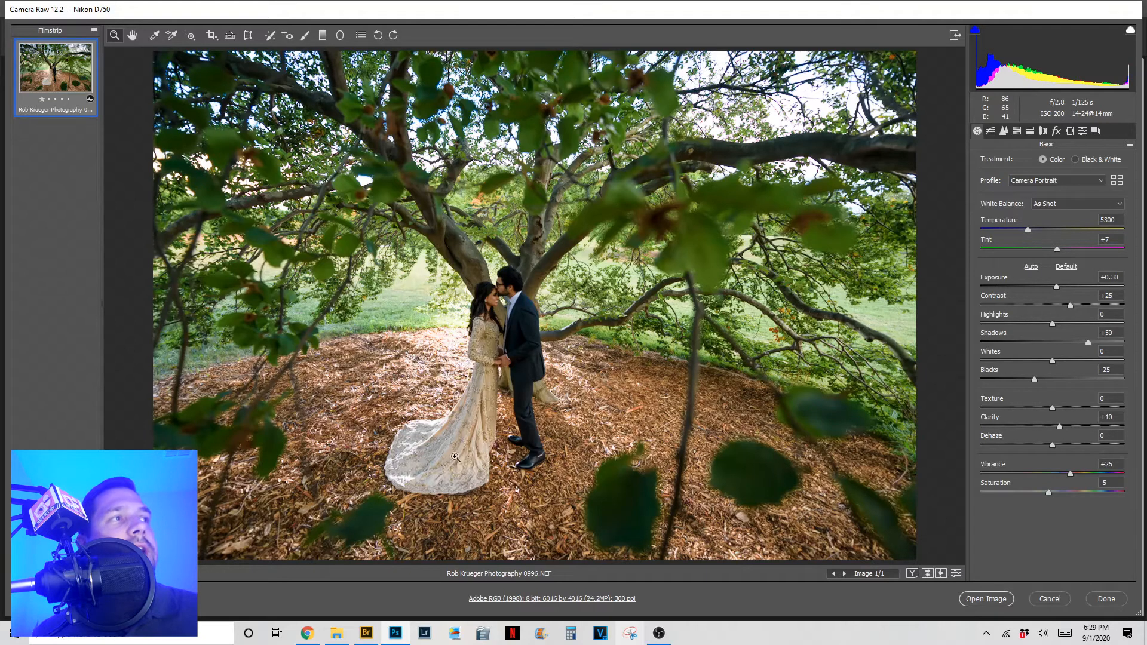
left_click(1076, 319)
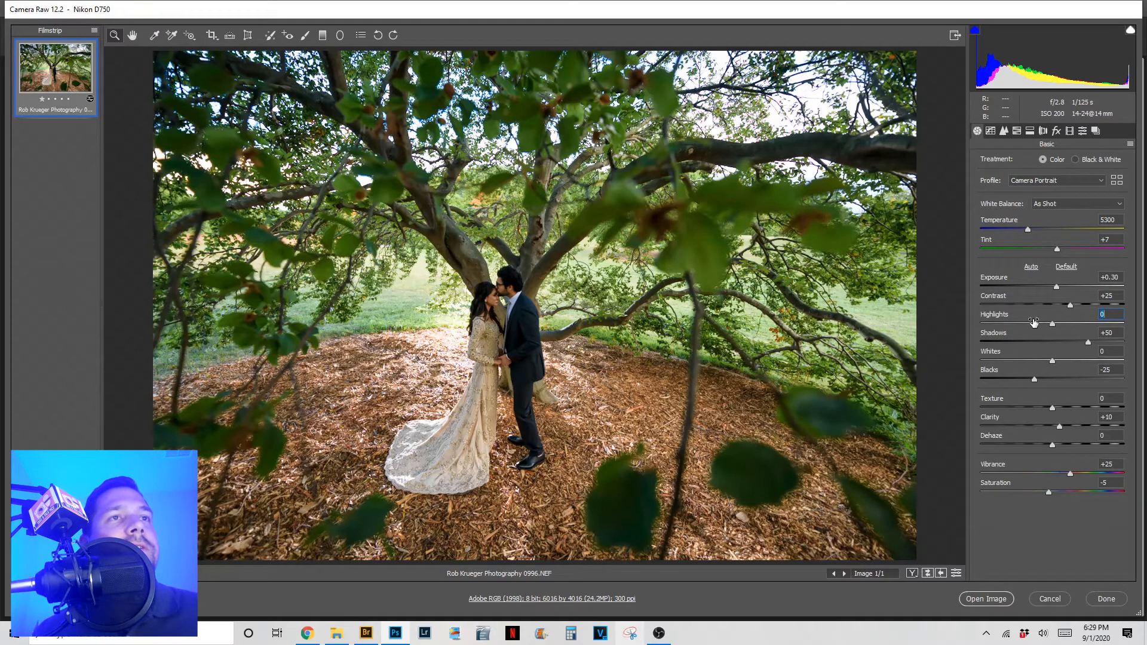
- Set Highlights to -75, correcting a mistyped -71, and Shadows to 75
type("-71")
key("Return")
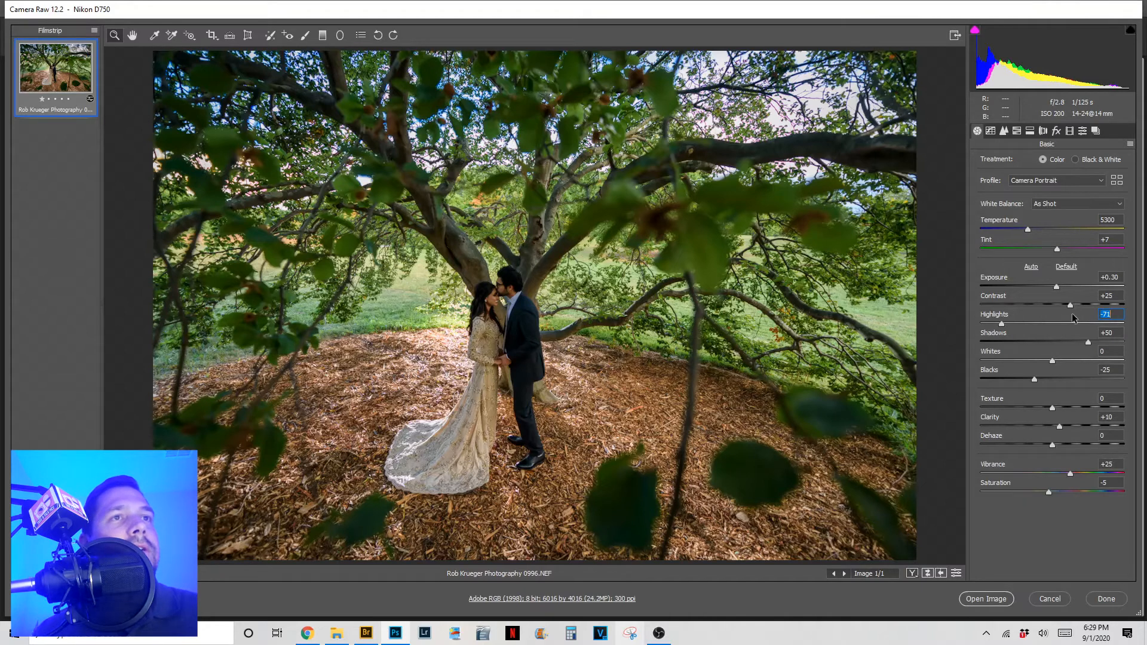
left_click(1112, 311)
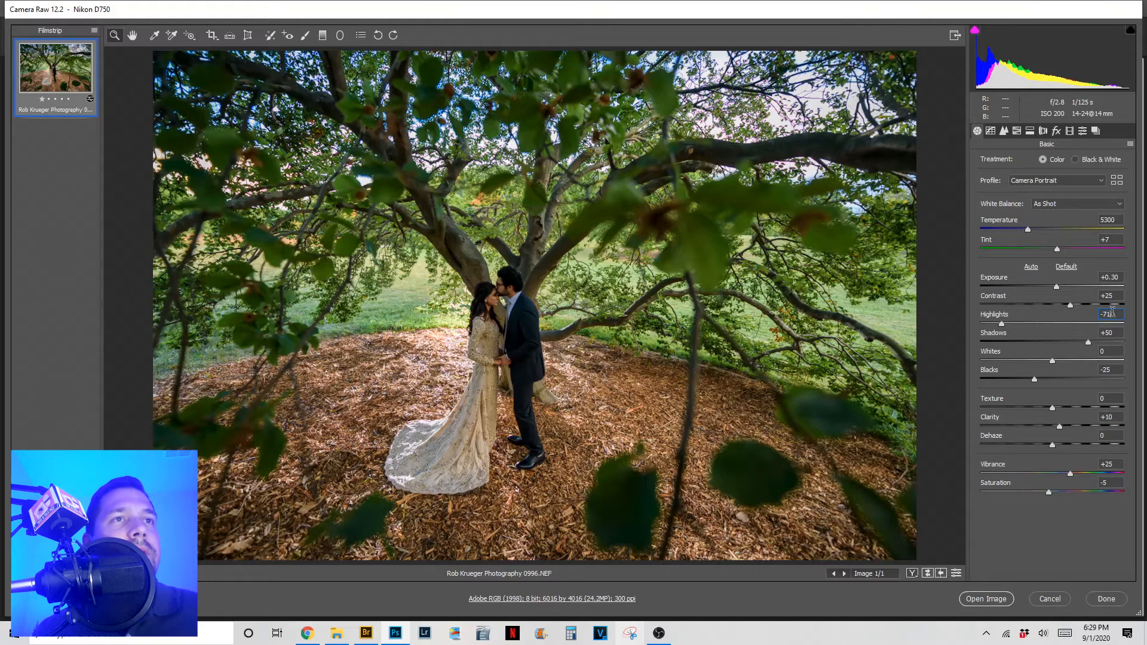
key("BackSpace")
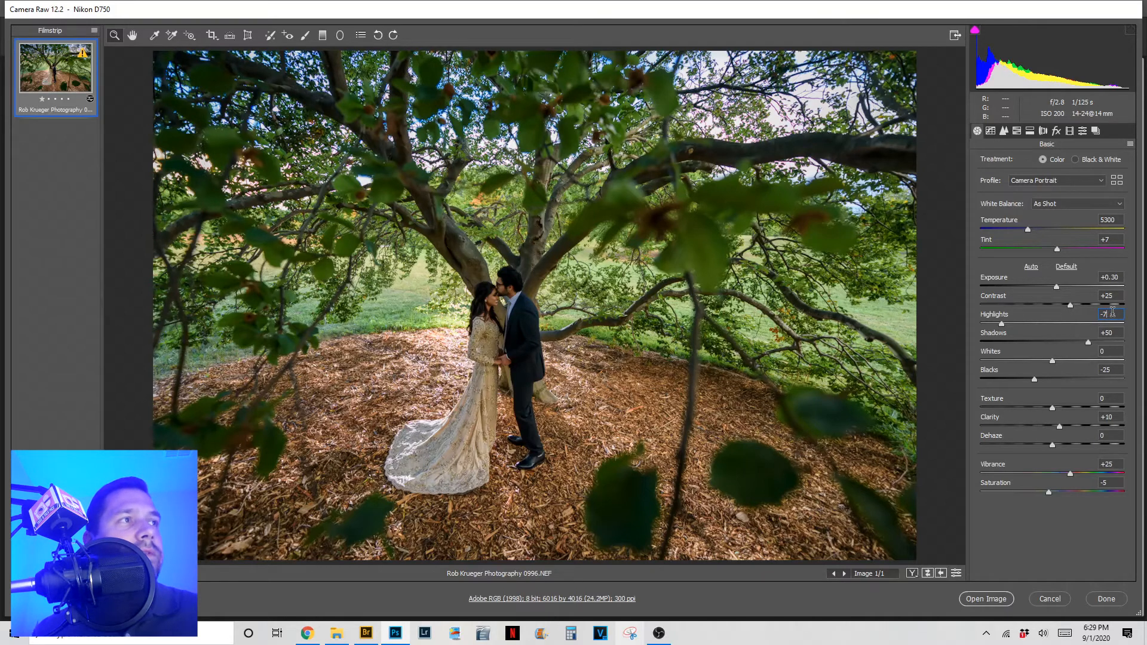
type("5")
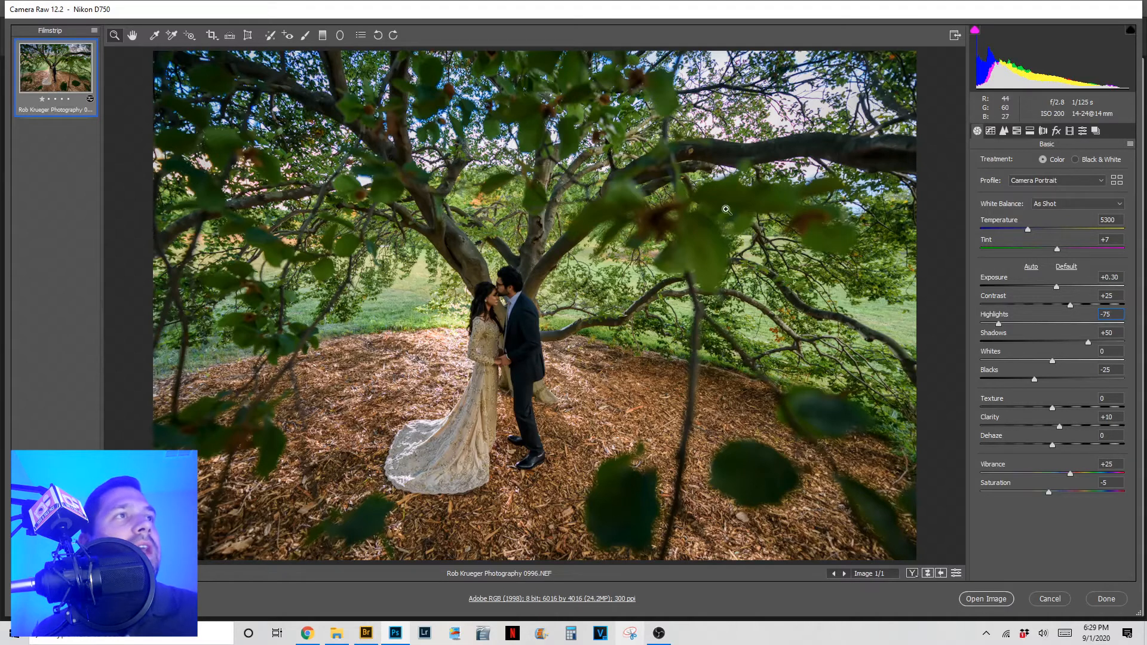
left_click(1106, 333)
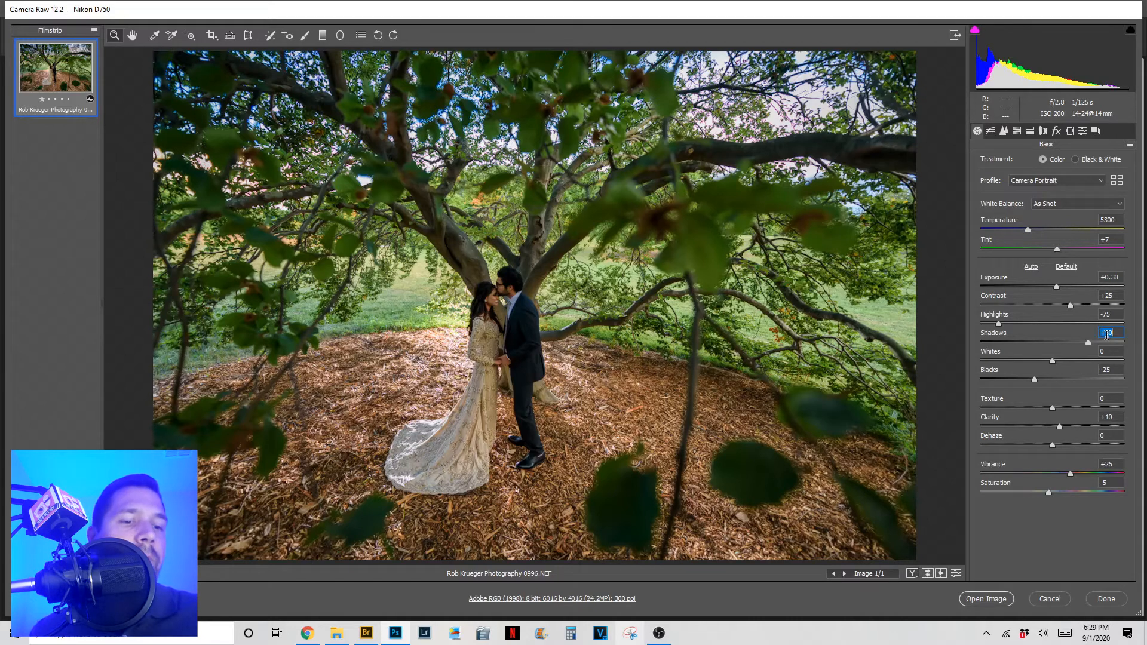
type("75")
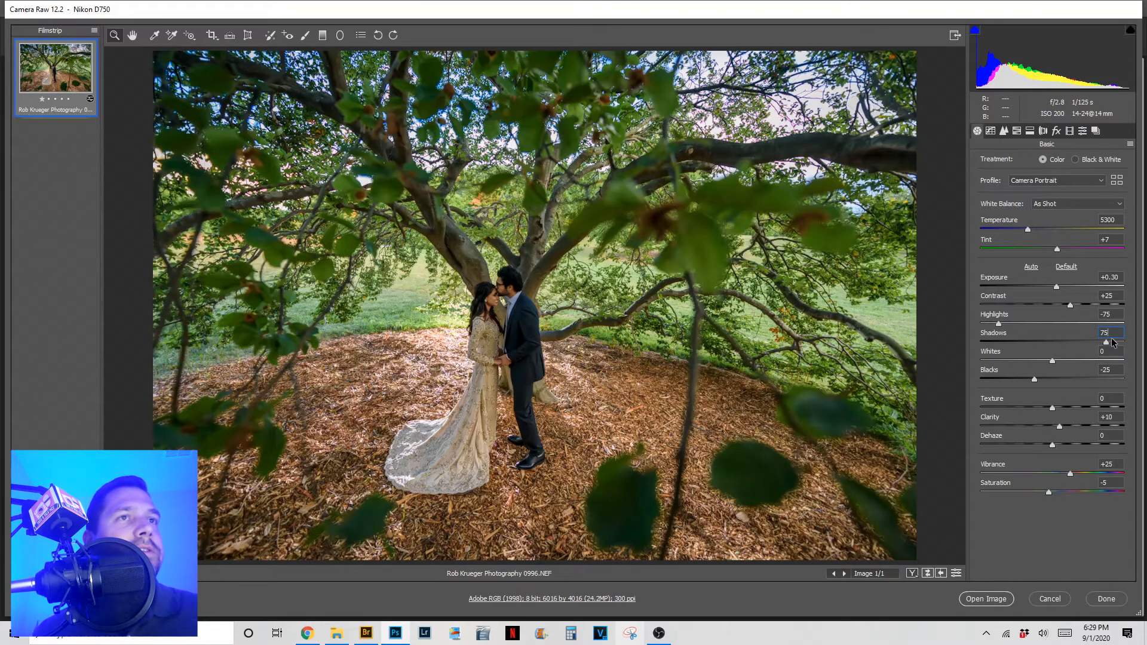
- Raise Exposure from +0.30 to +0.75, typing 0.6 and nudging it up twice
left_click(1119, 277)
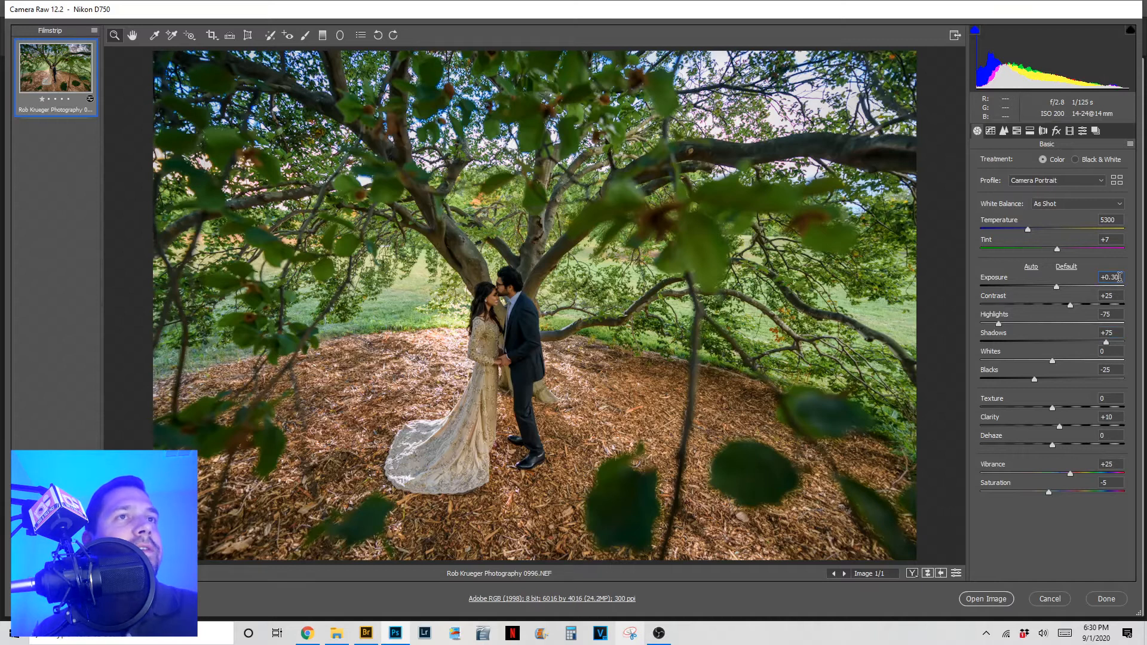
left_click_drag(1120, 277, 1113, 277)
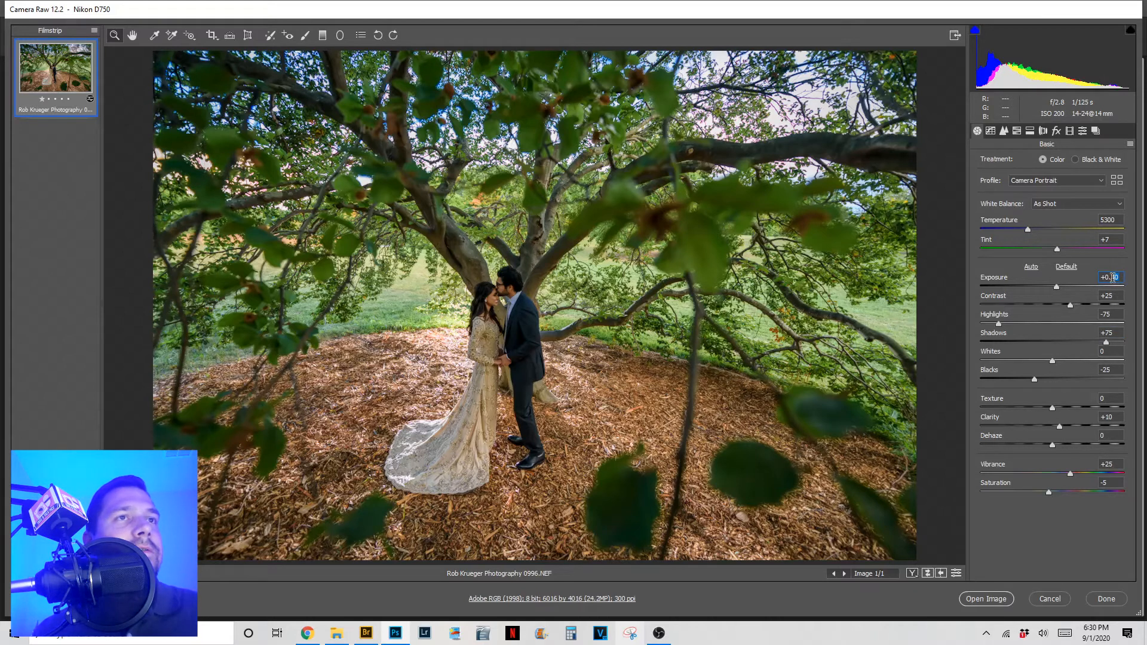
type("6")
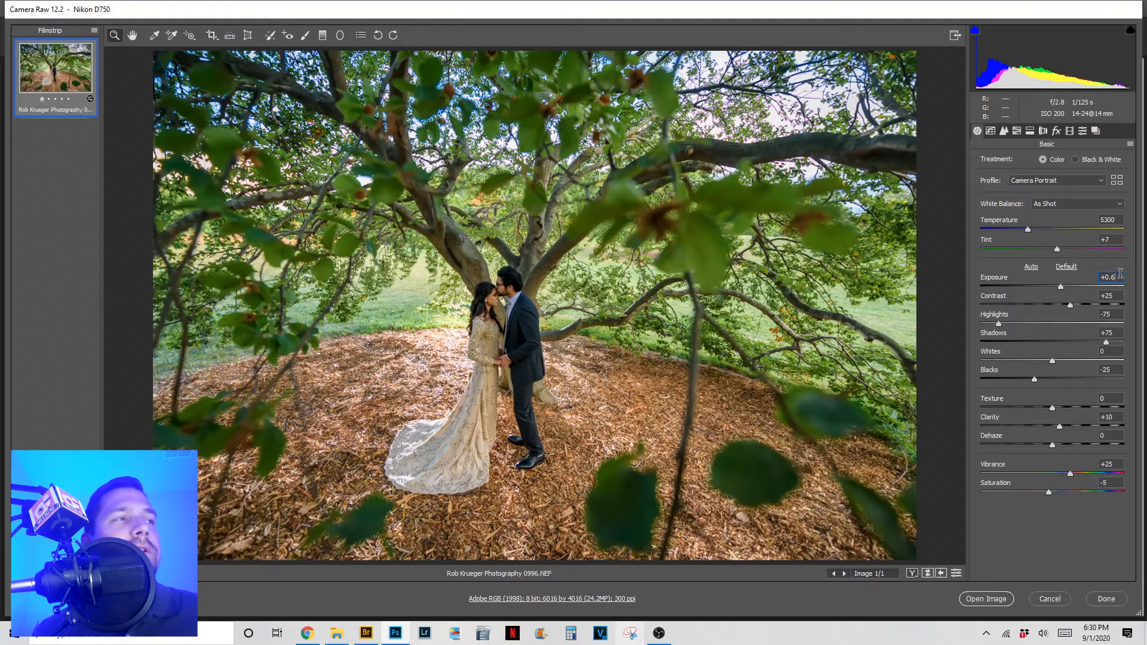
key("Up")
key("Up")
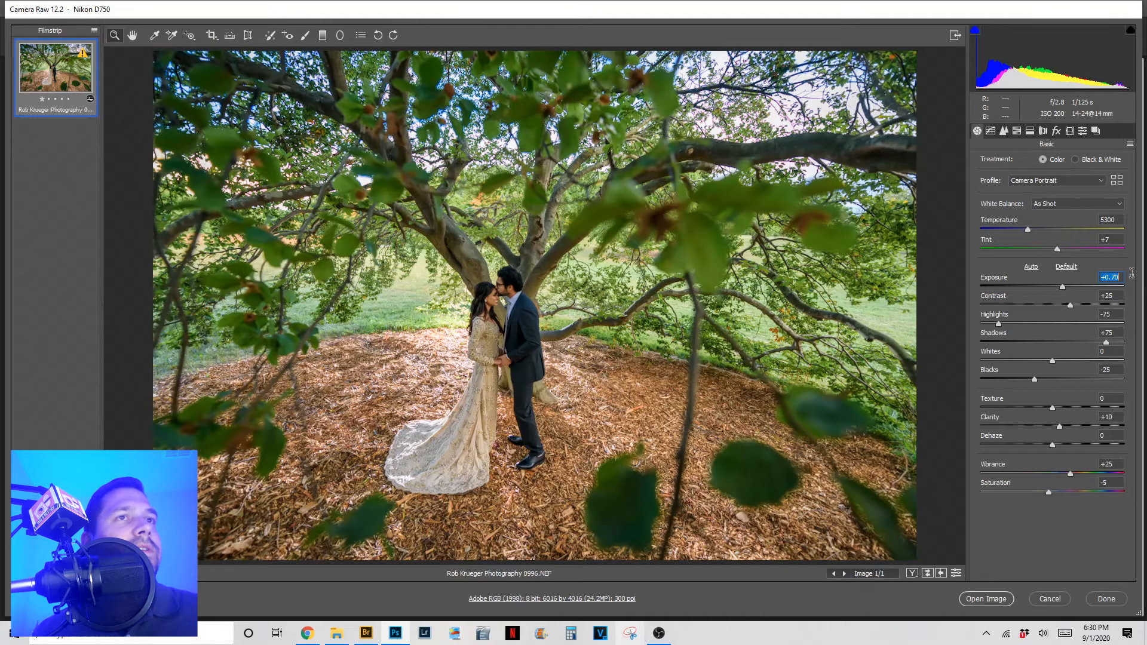
key("Up")
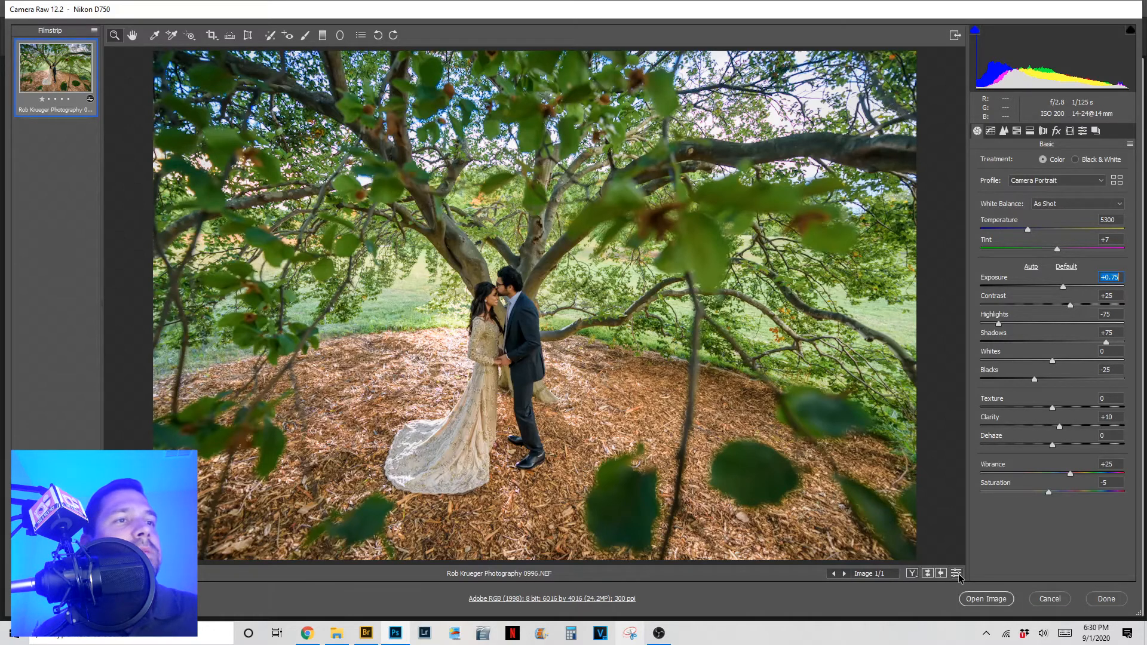
left_click(959, 577)
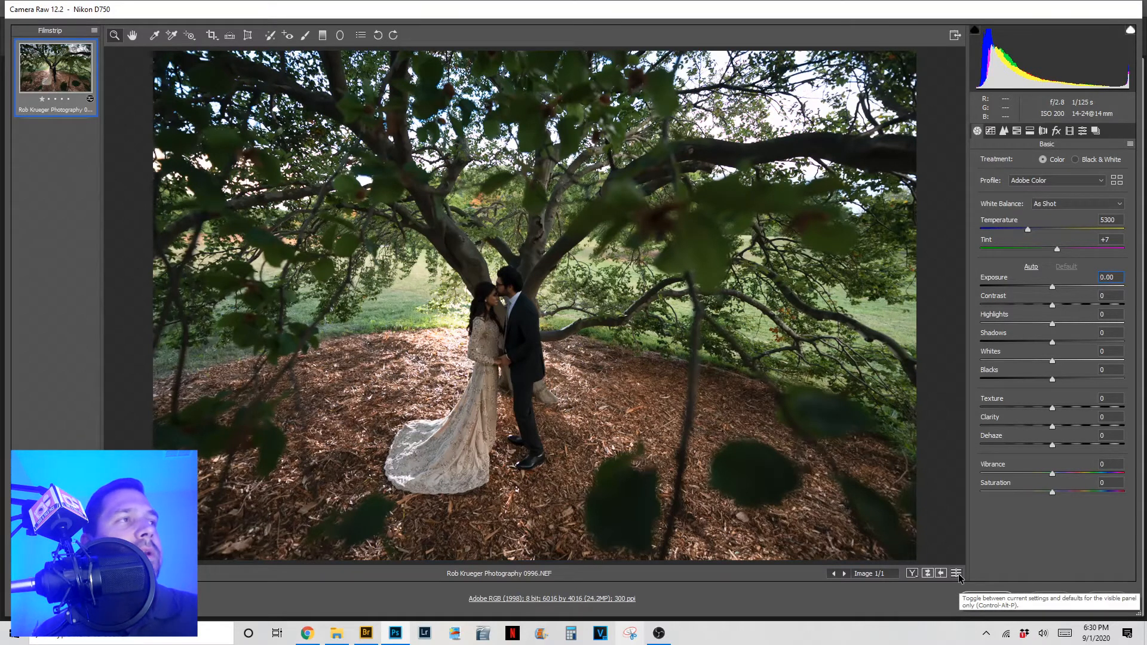
left_click(959, 578)
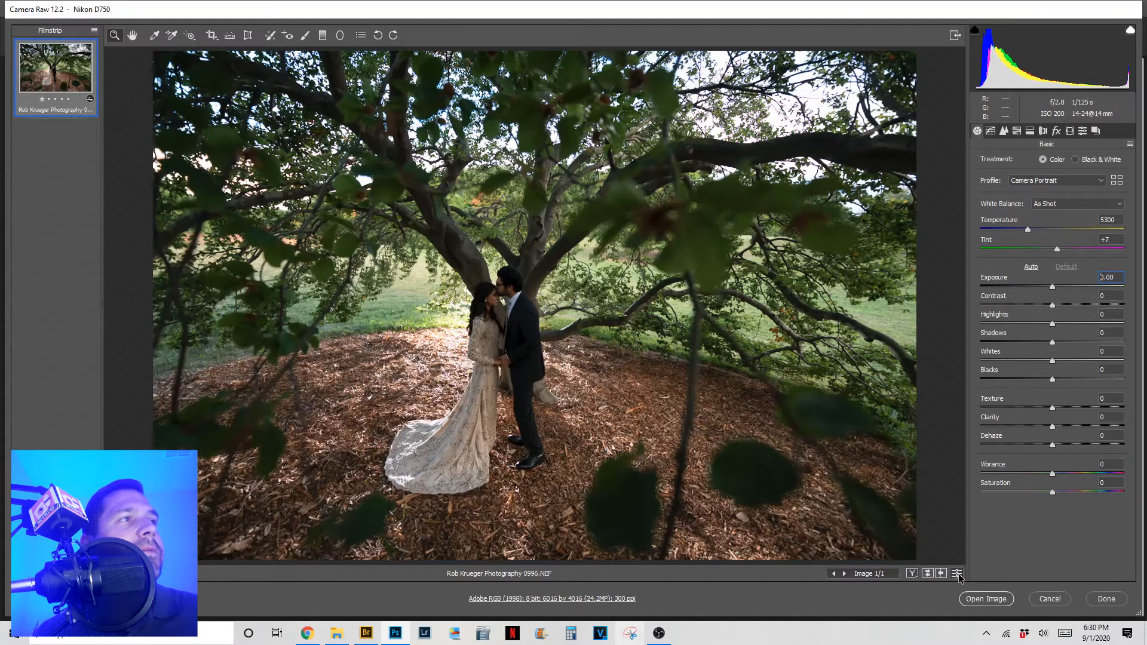
left_click(959, 578)
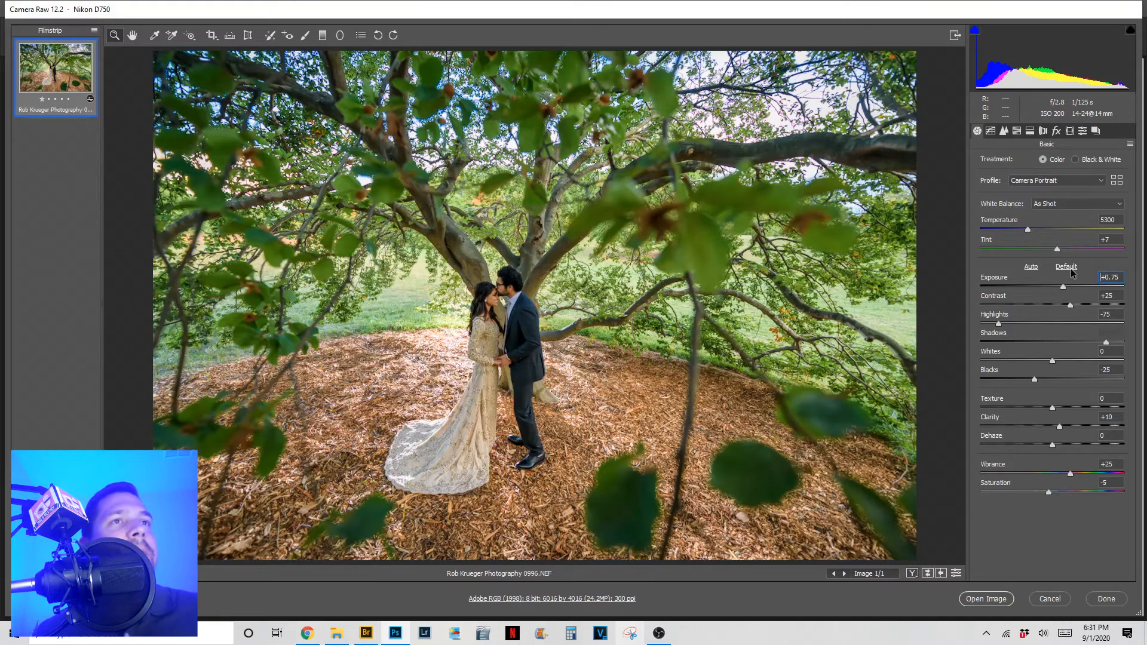
- Nudge Exposure up to +1.00 and set Blacks to -35
left_click(1111, 278)
key("Up")
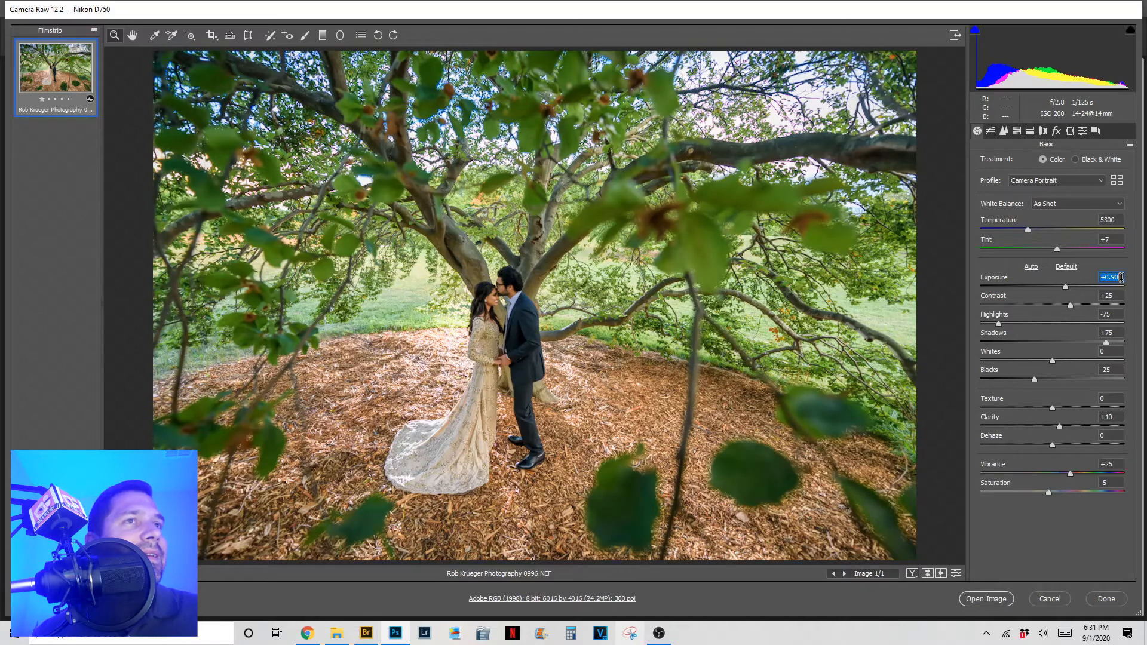
key("Up")
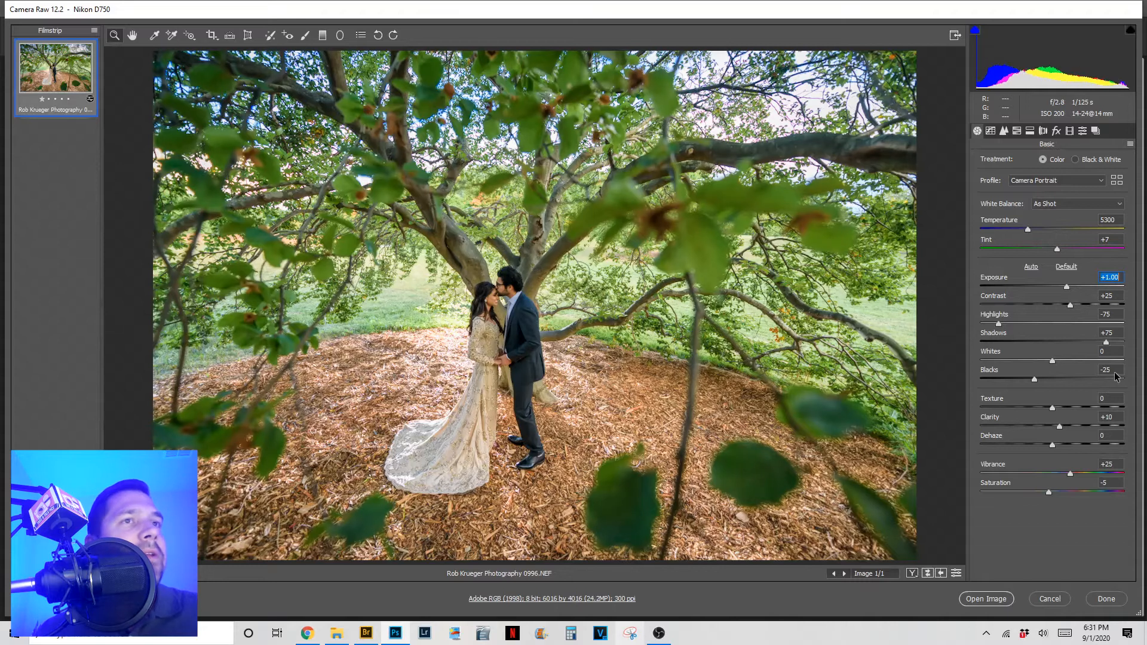
left_click(1114, 368)
double_click(1106, 369)
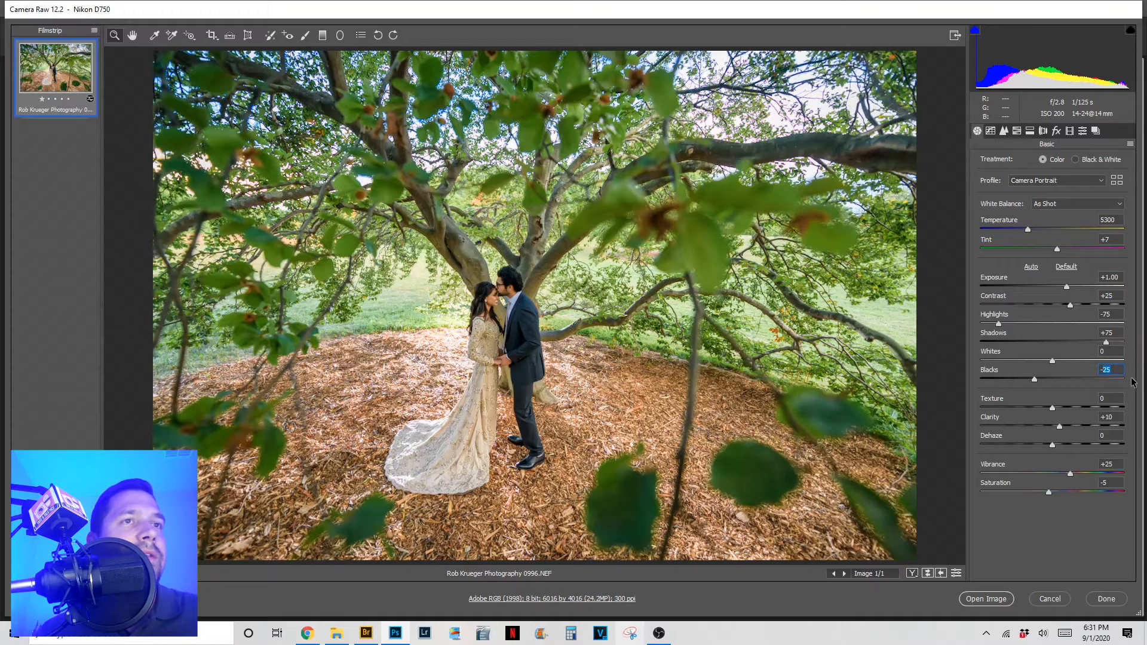
type("-35")
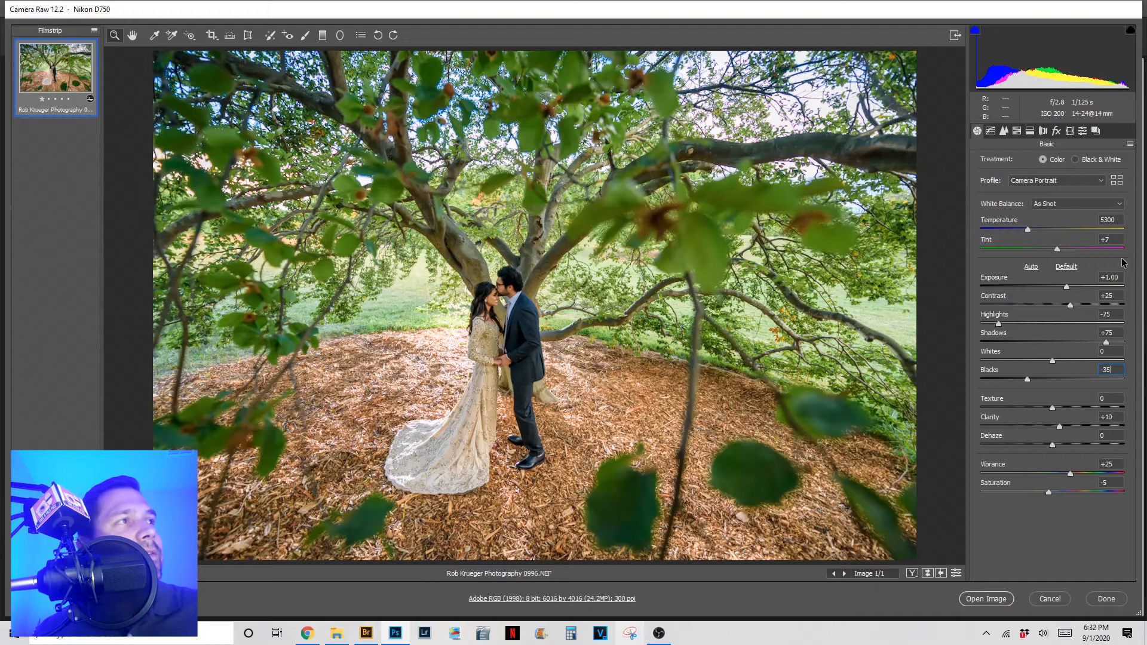
- Set the White Balance preset to Daylight (Temperature 5500, Tint +10)
left_click(1115, 205)
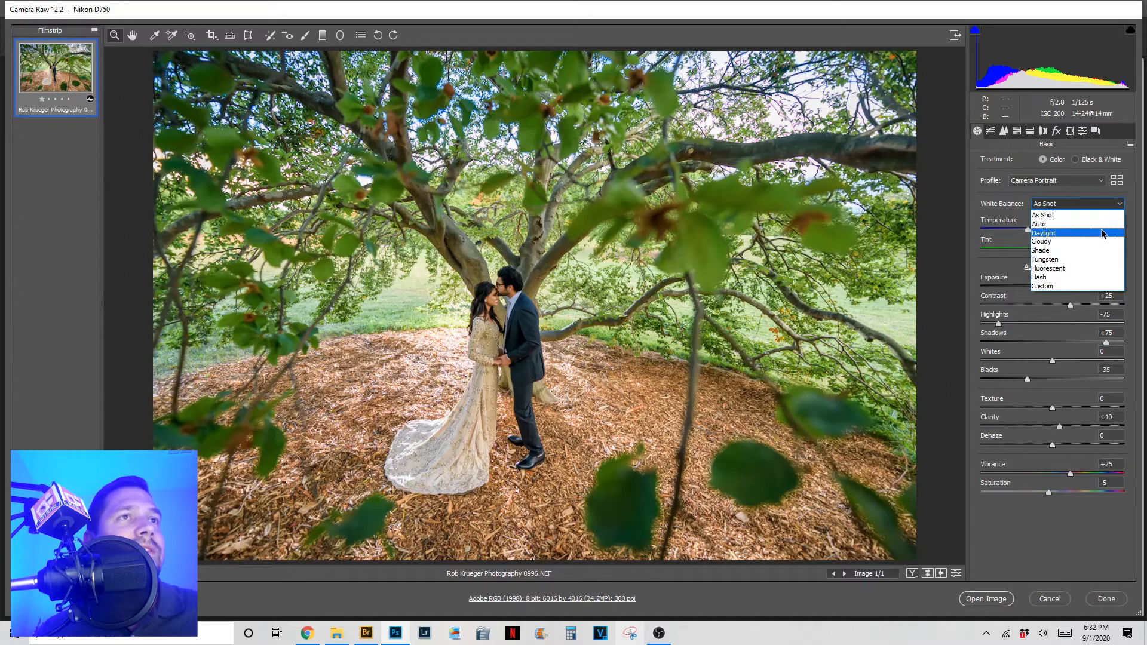
left_click(1103, 233)
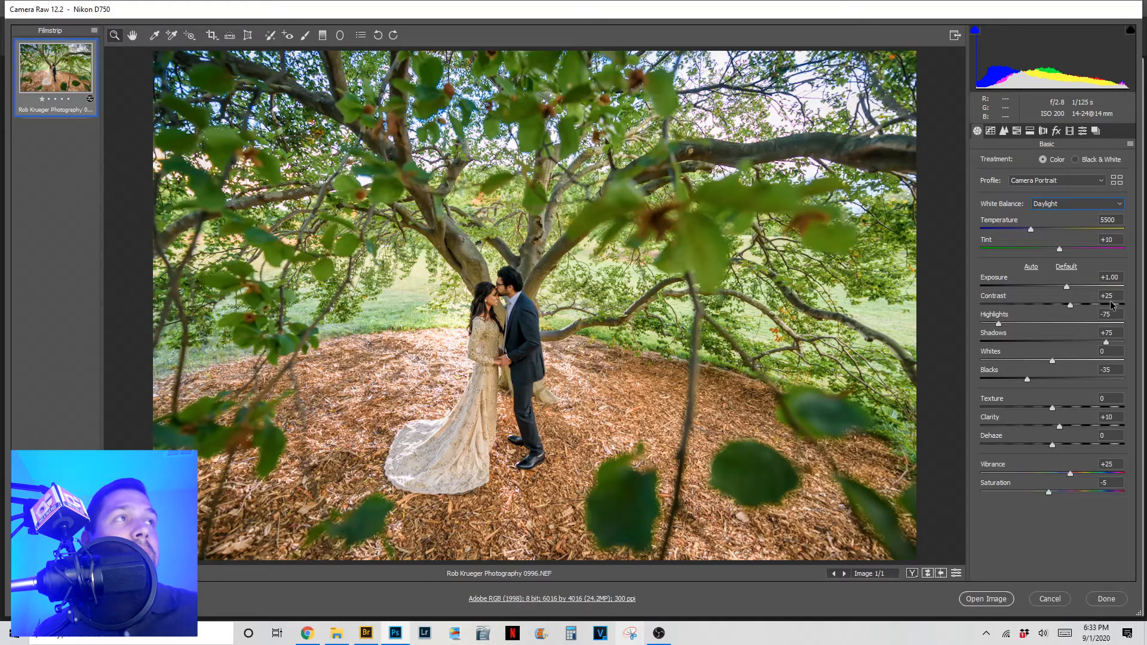
- Open the edited wedding photo in Photoshop as a Background layer
left_click(1001, 599)
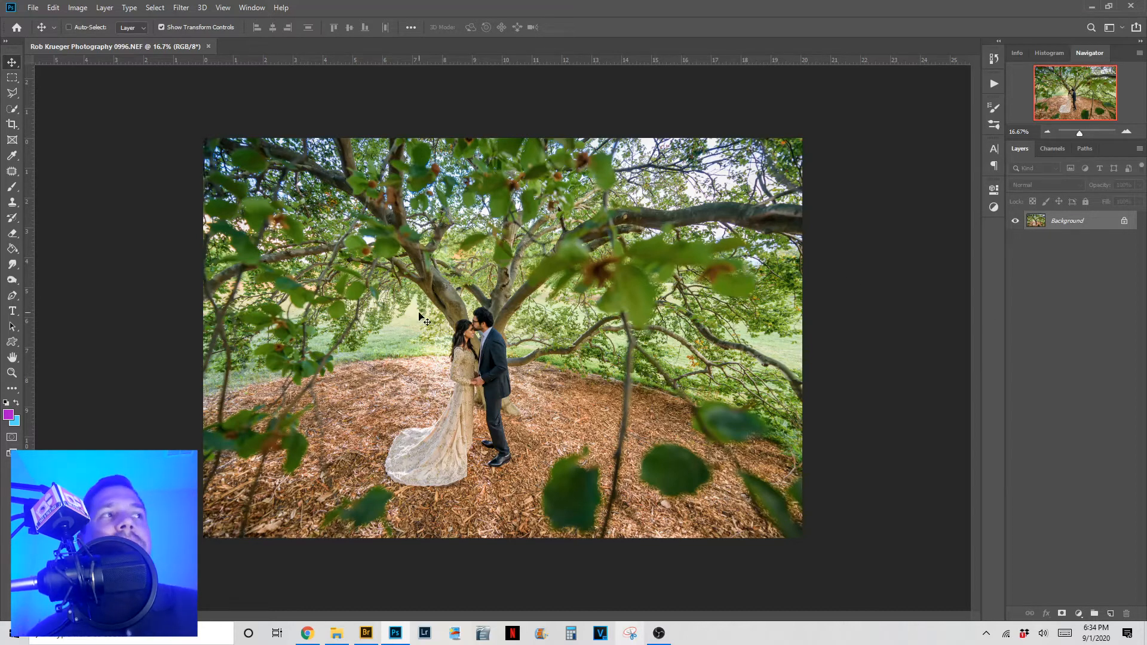
scroll(420, 317, "up", 1)
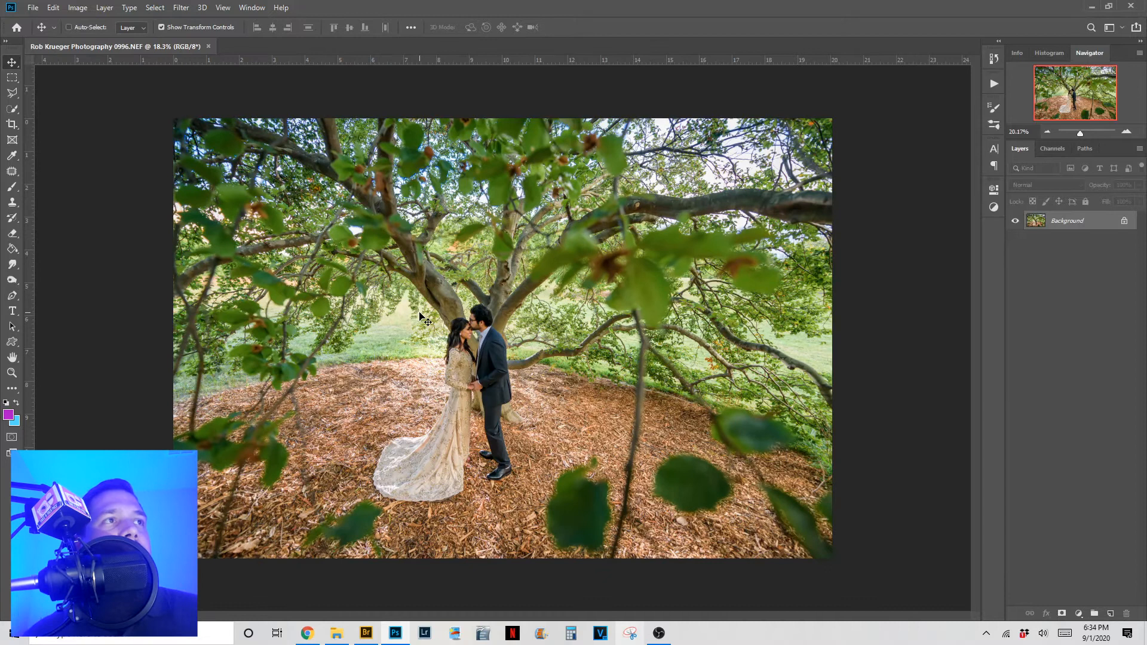
scroll(419, 317, "up", 1)
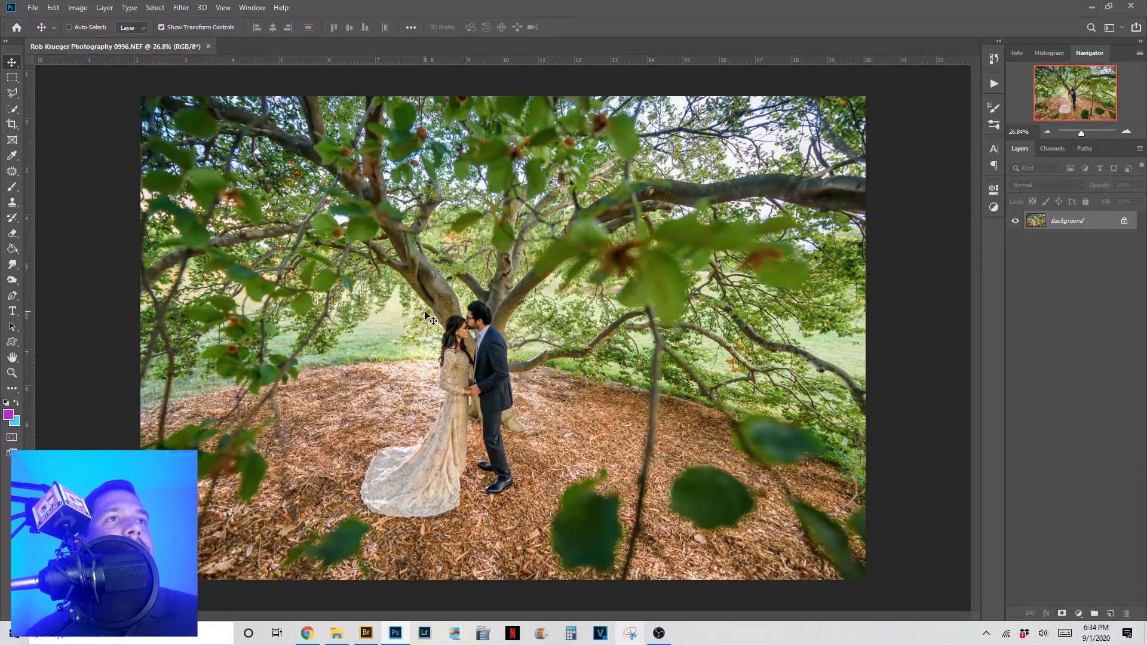
scroll(445, 322, "up", 3)
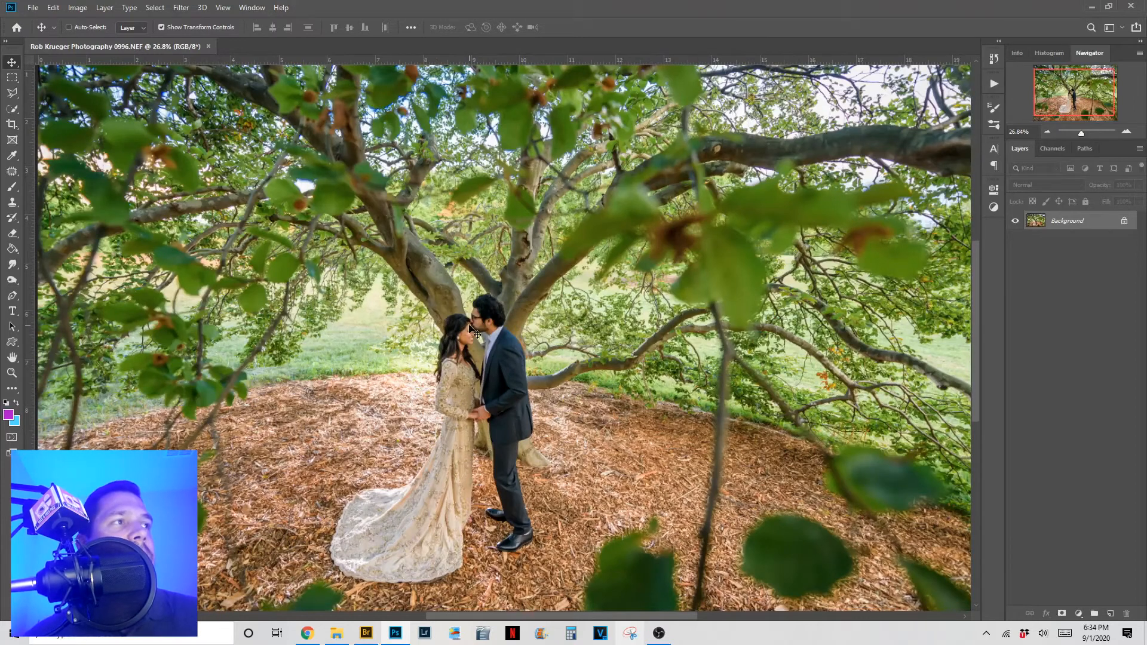
scroll(477, 339, "up", 2)
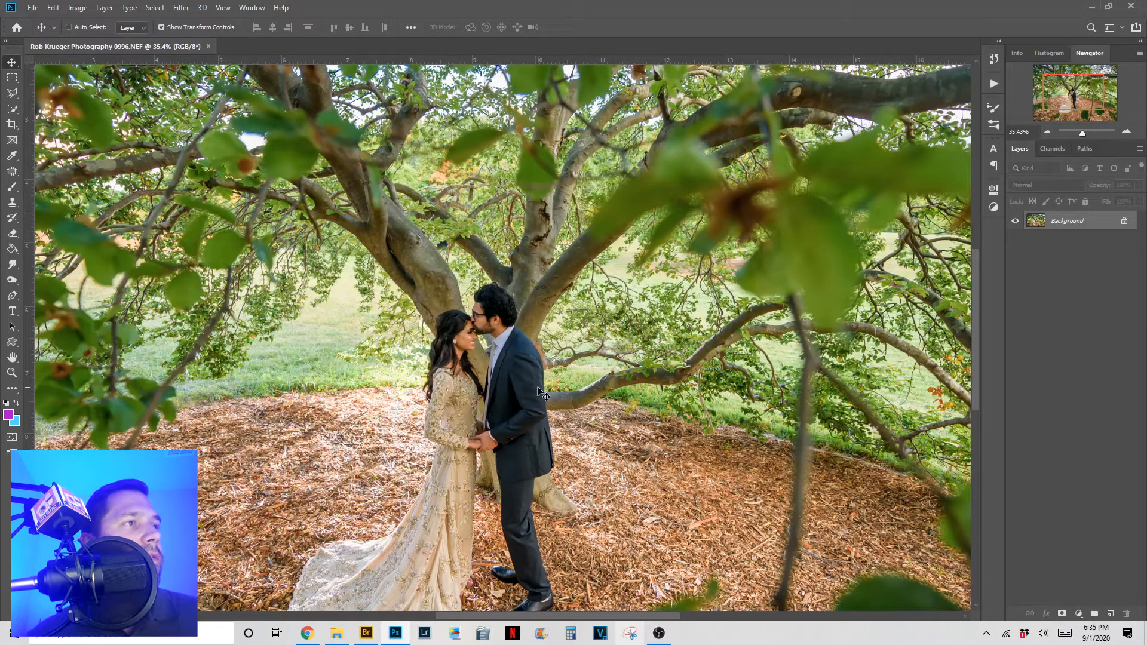
key("space")
left_click_drag(538, 387, 541, 267)
scroll(532, 317, "down", 3)
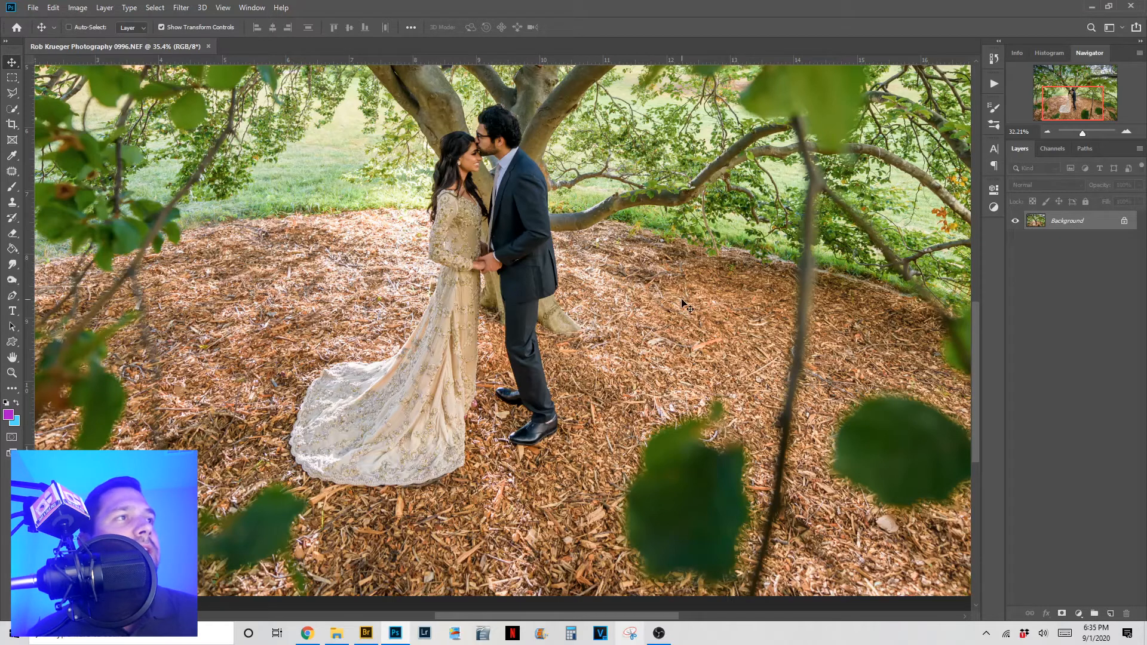
scroll(667, 327, "down", 1)
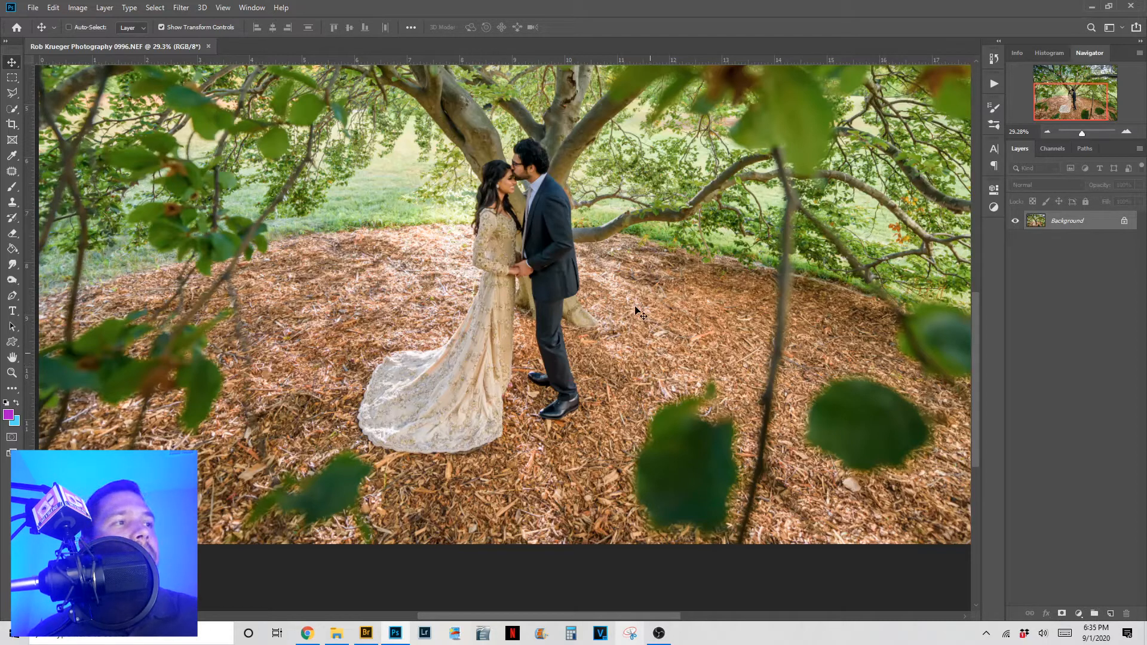
scroll(663, 313, "down", 1)
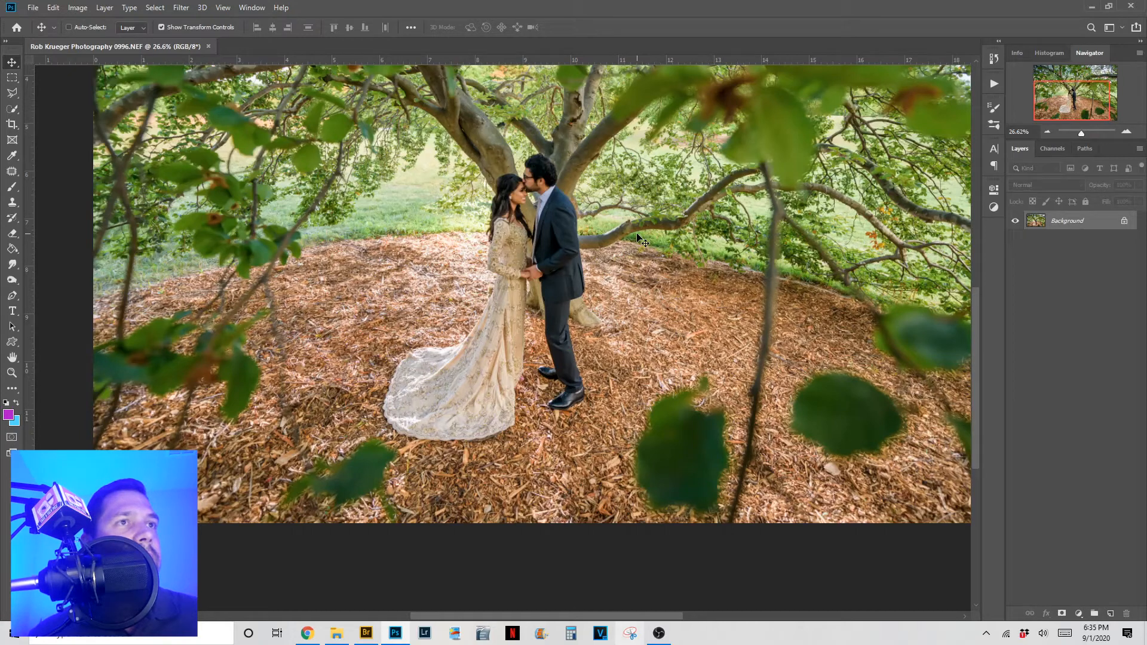
scroll(644, 248, "down", 1)
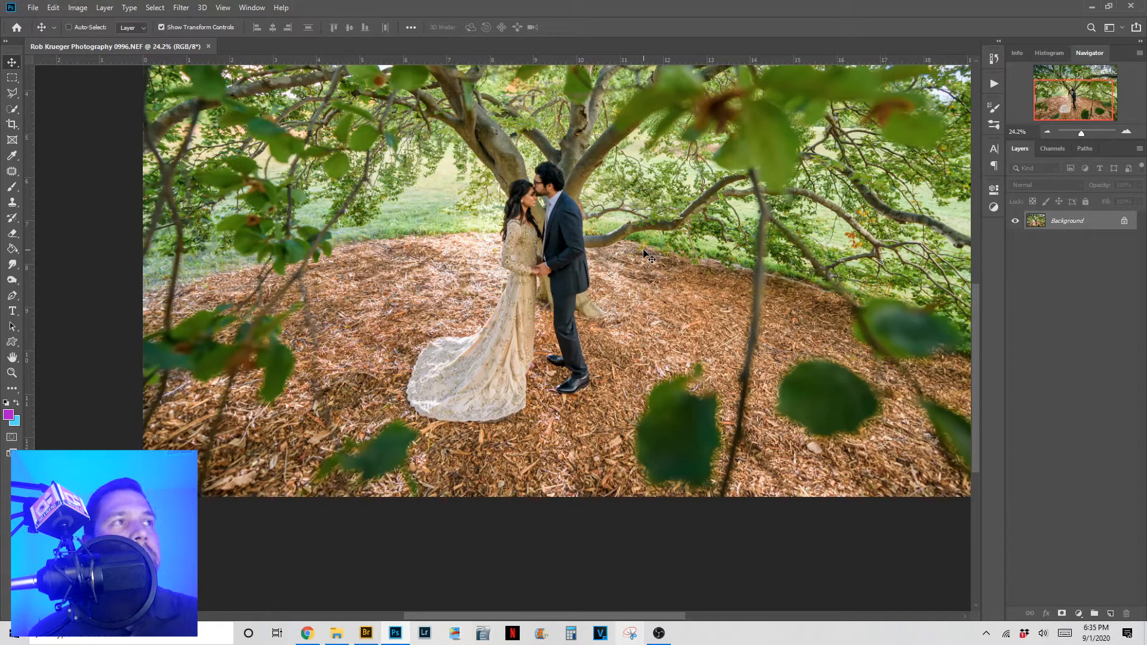
left_click_drag(656, 243, 577, 322)
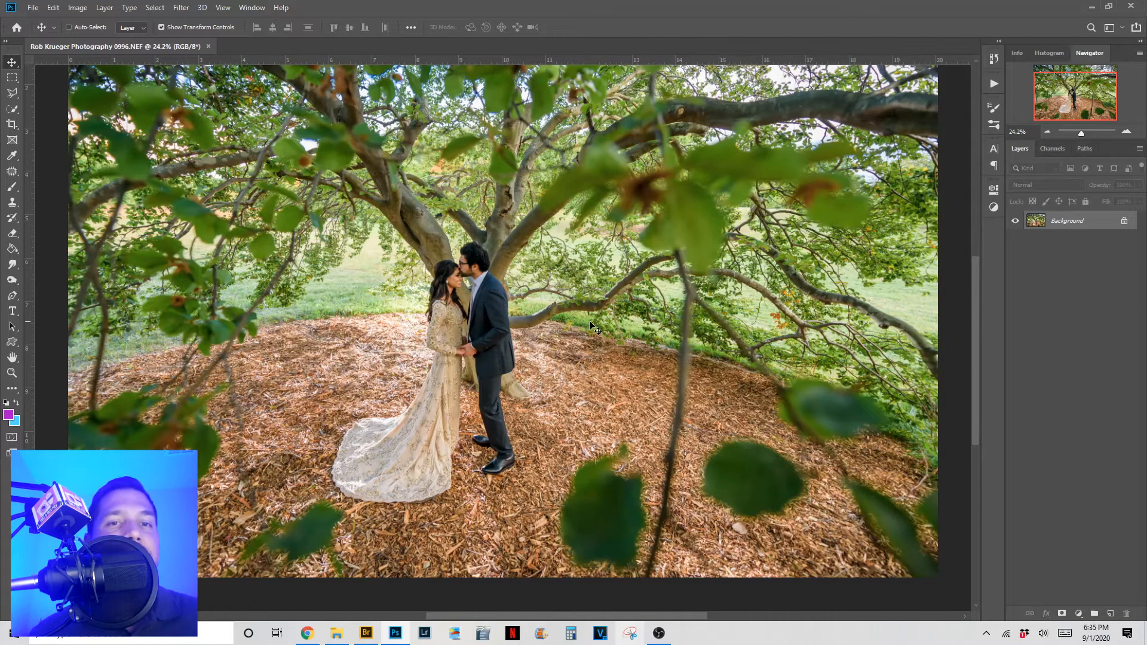
scroll(595, 328, "down", 1)
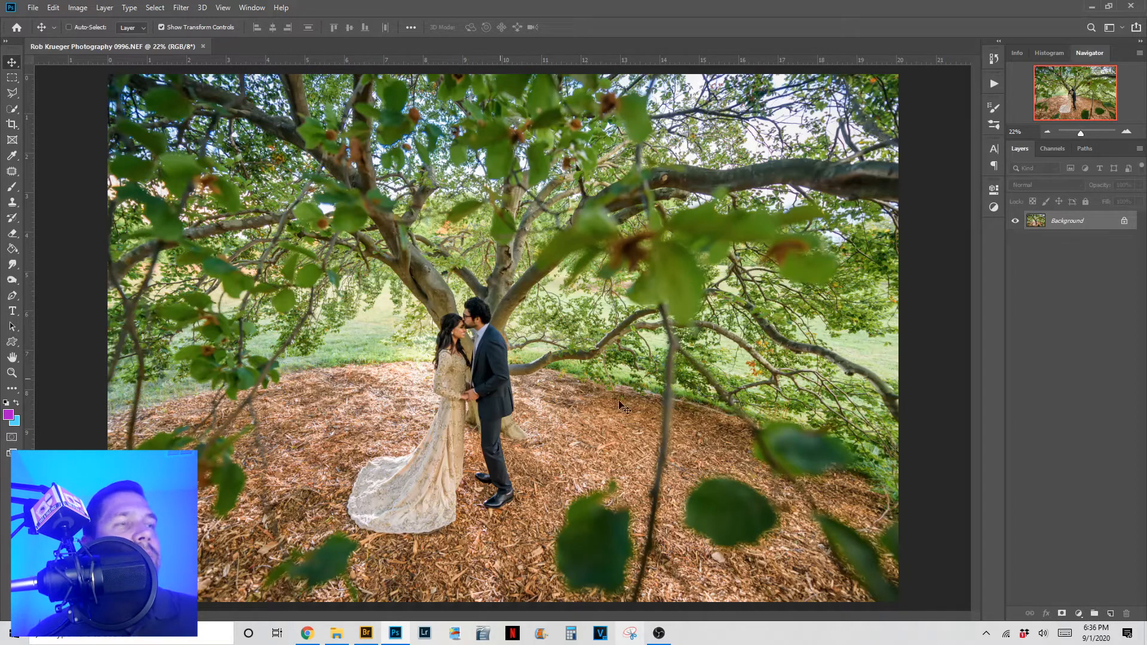
- Add a Curves adjustment layer above the Background and place a midtone point on the curve
left_click(1080, 614)
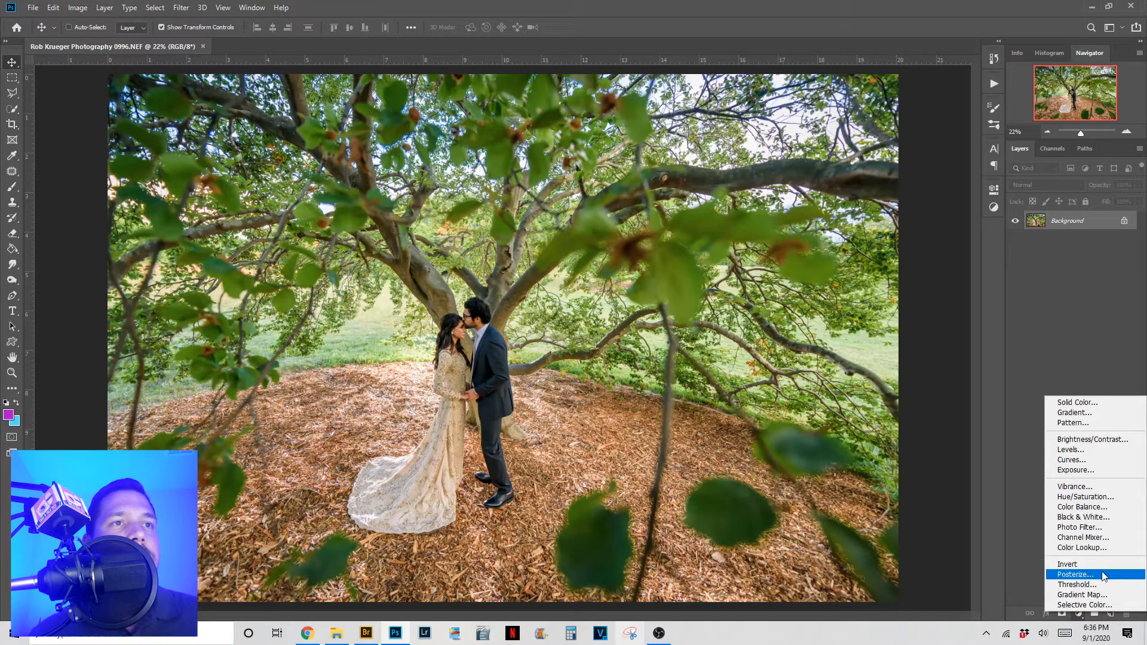
left_click(1107, 460)
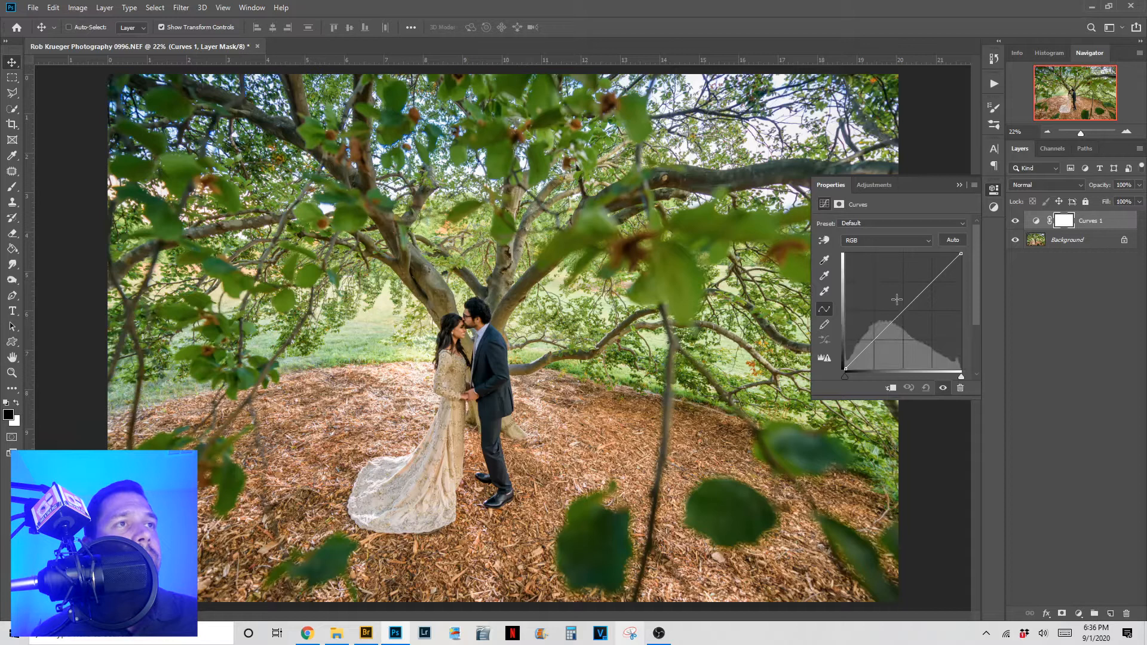
left_click(896, 299)
- Raise the midtone point, add shadow points, move the black point right, and lift a highlight point
left_click_drag(896, 299, 897, 299)
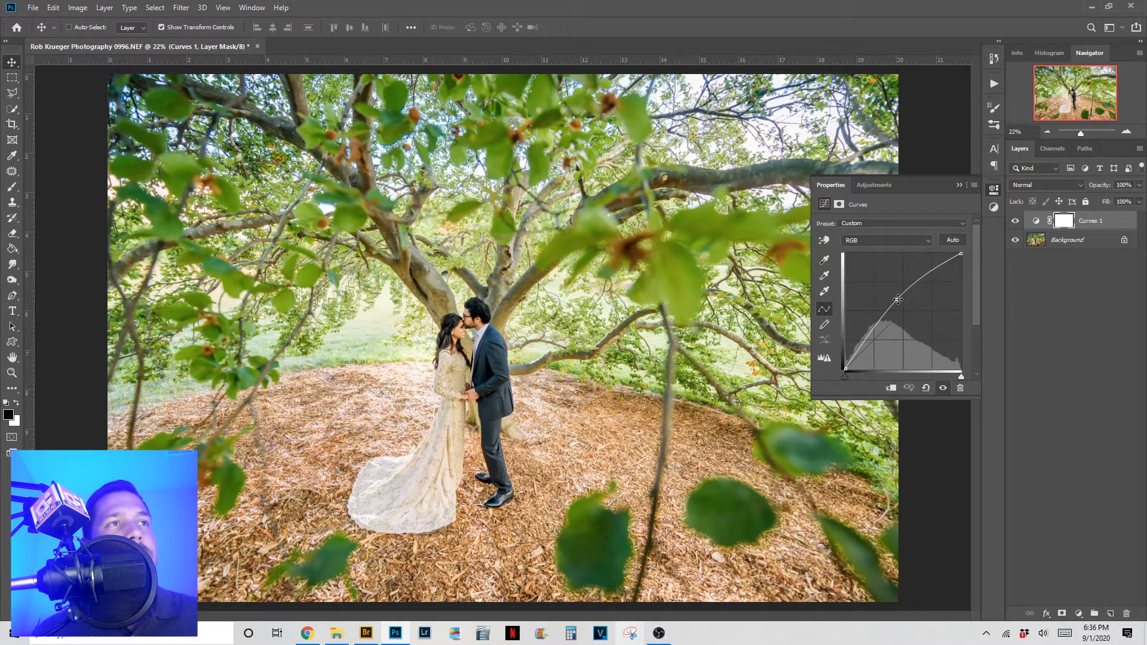
left_click_drag(898, 299, 899, 301)
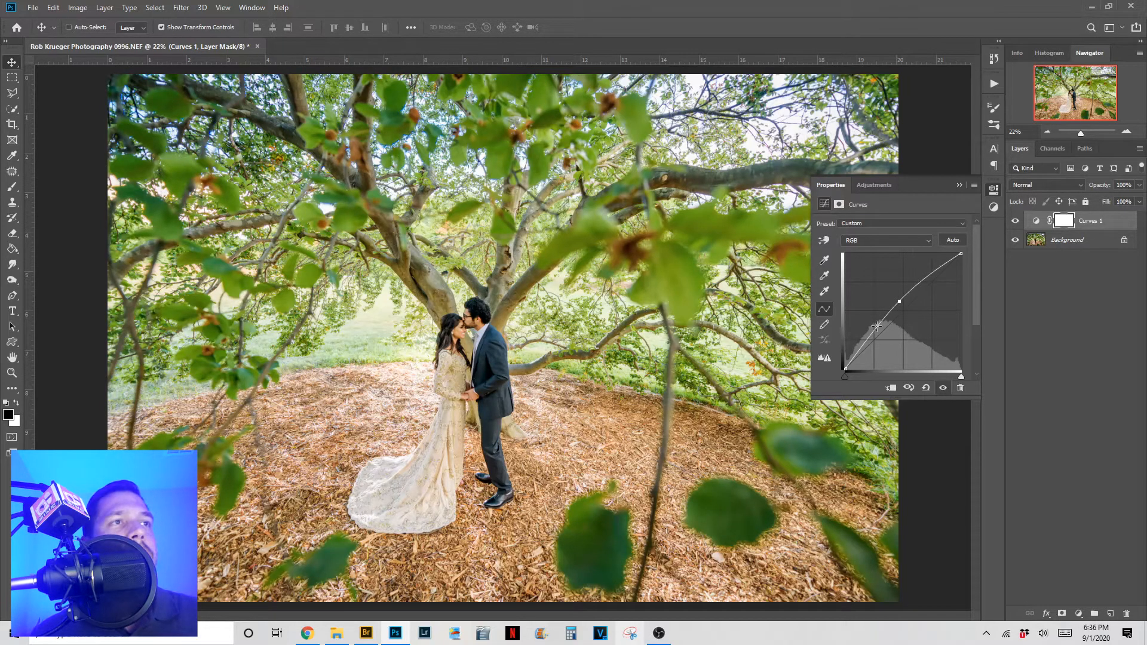
left_click(876, 326)
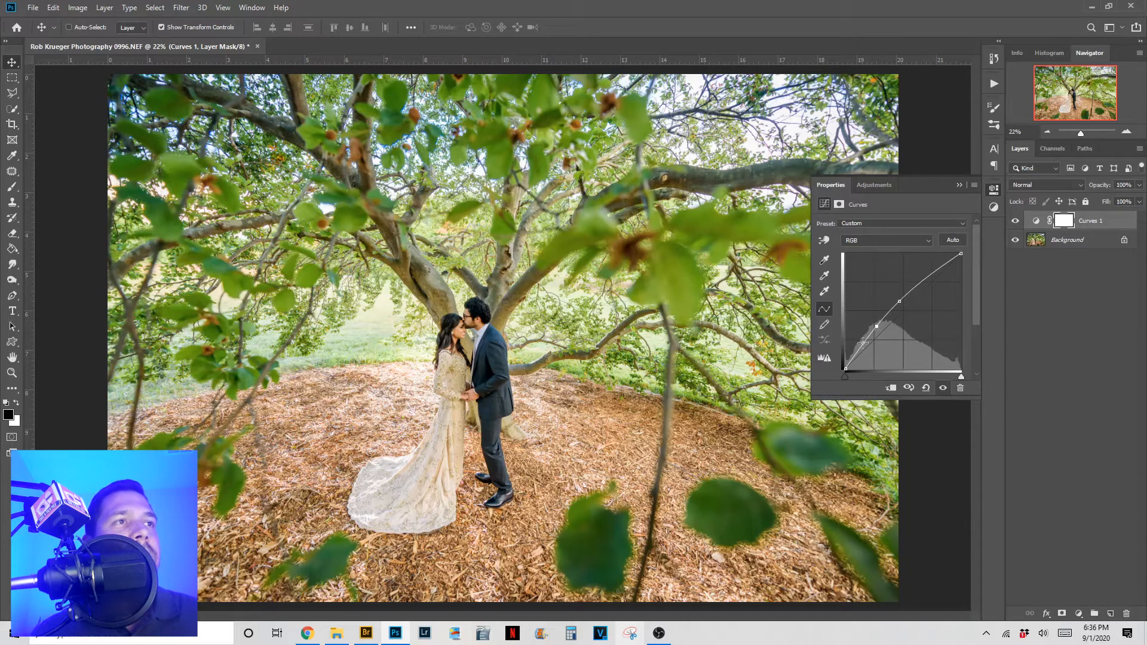
left_click(863, 343)
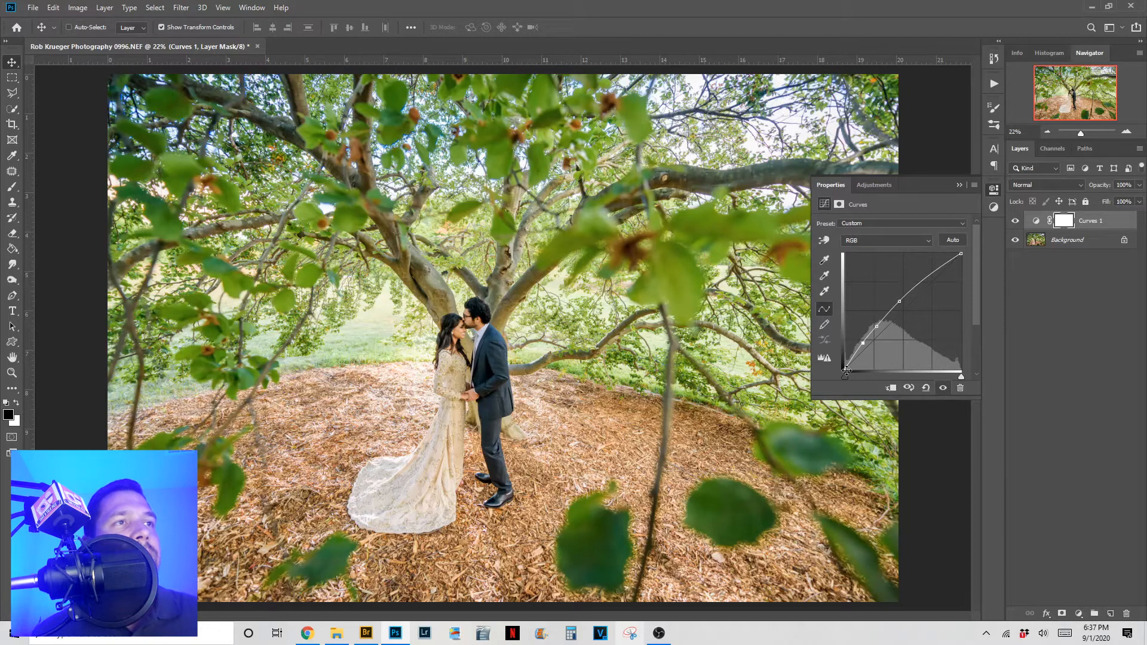
left_click_drag(847, 370, 849, 371)
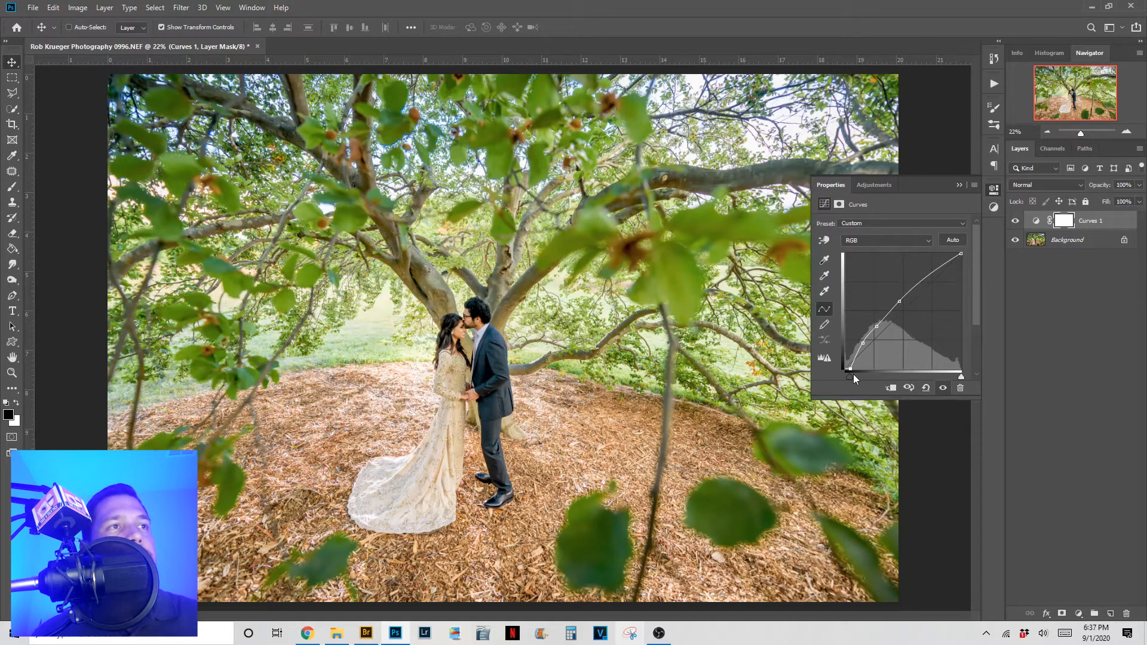
left_click(939, 270)
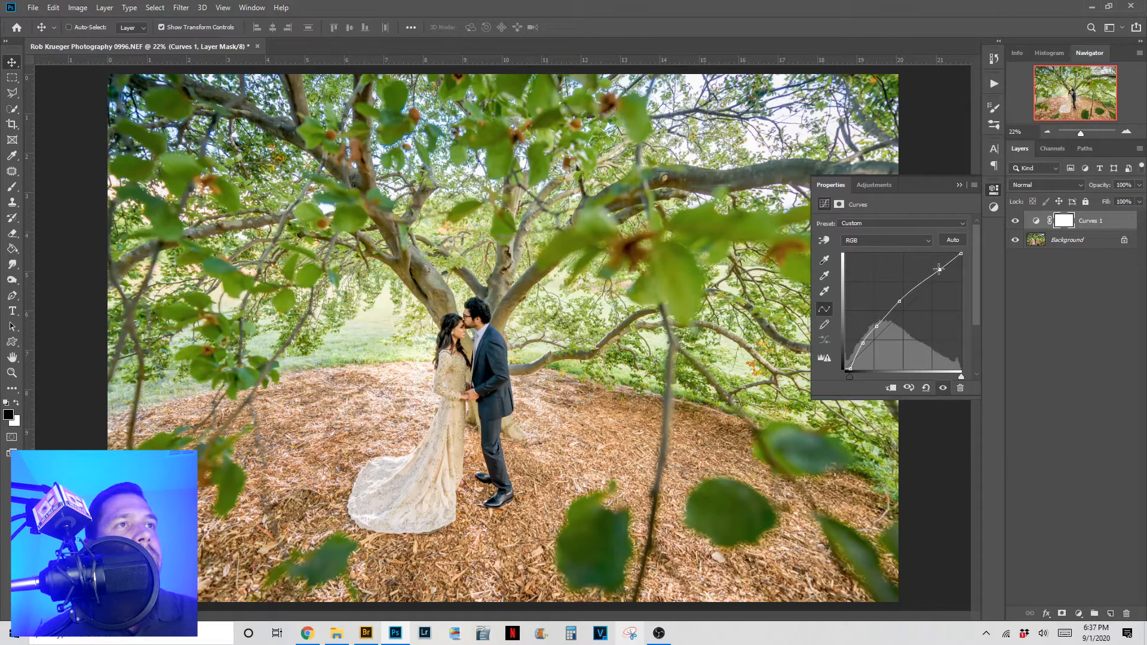
left_click_drag(940, 269, 938, 267)
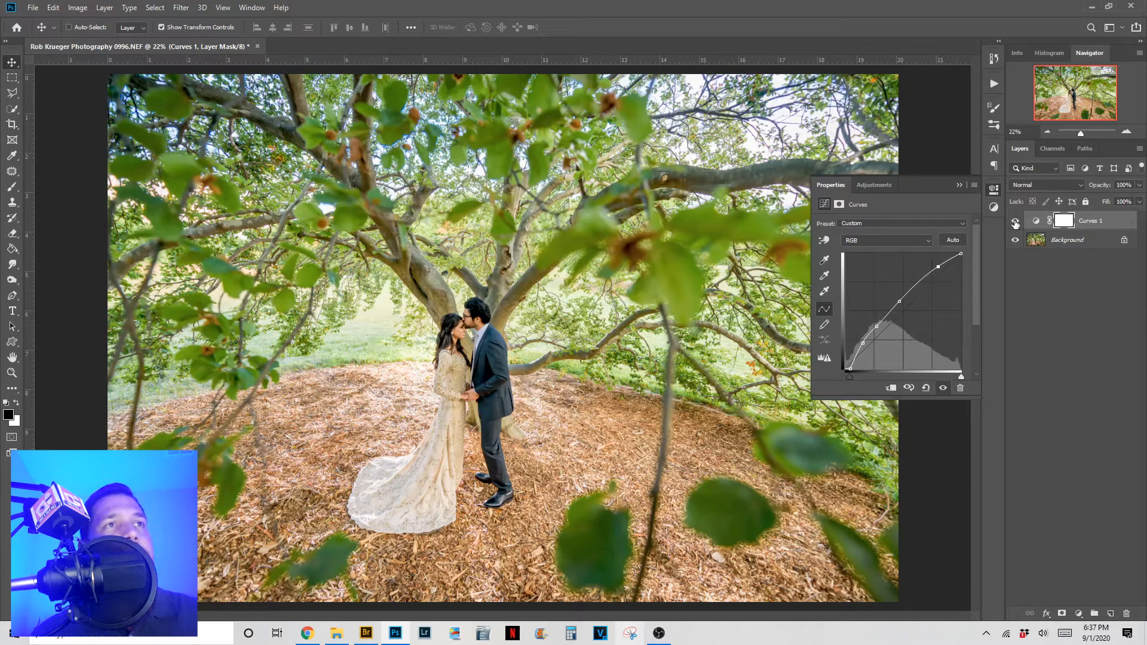
- Close the Curves properties, compare the photo with Curves 1 hidden and shown, then target its mask
left_click(959, 186)
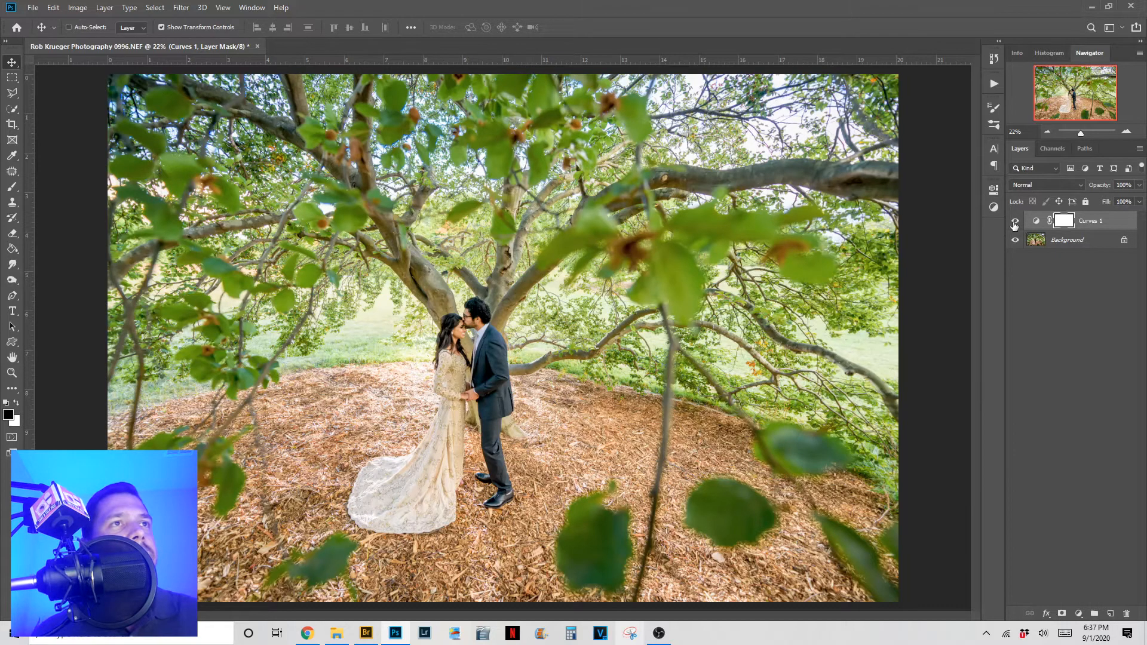
left_click(1014, 222)
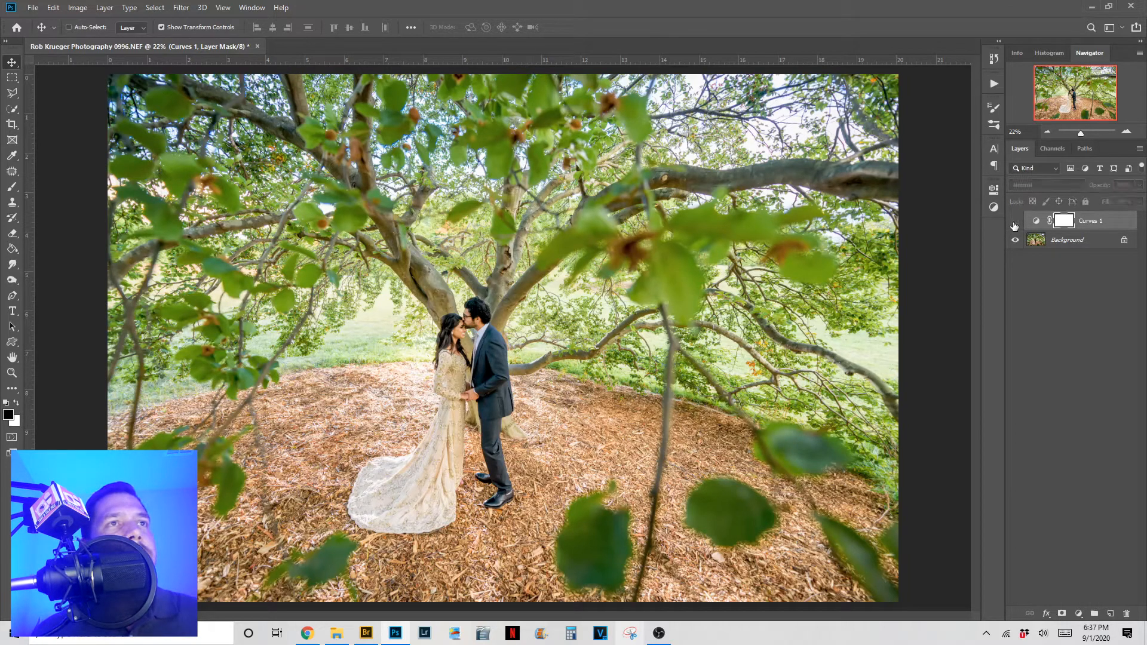
left_click(1014, 224)
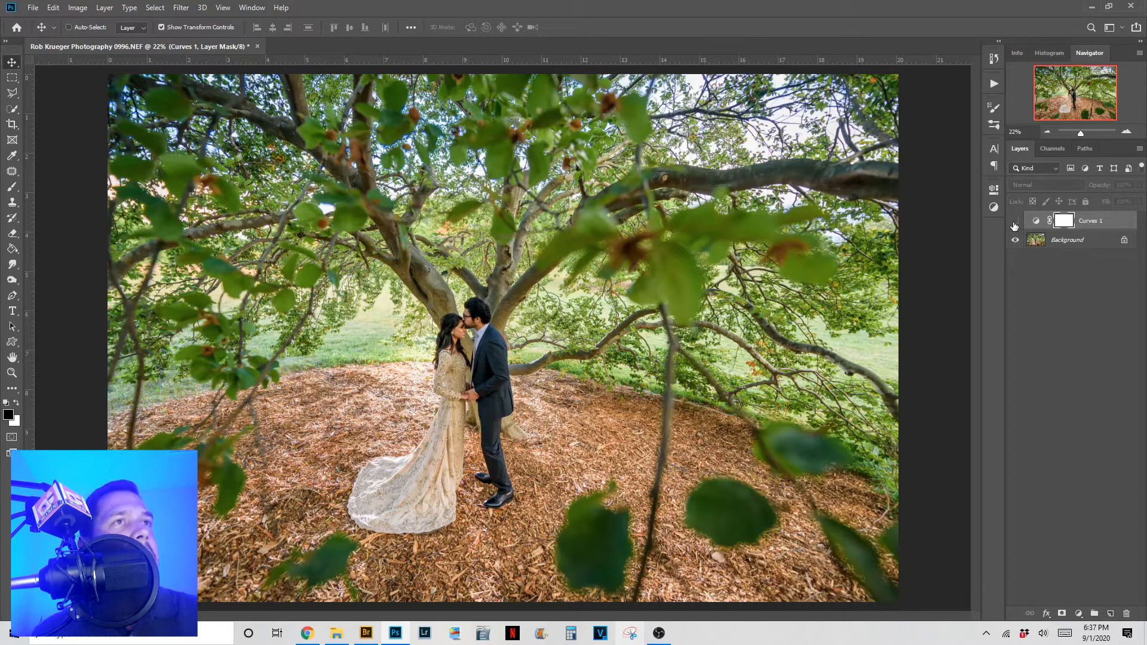
left_click(1014, 221)
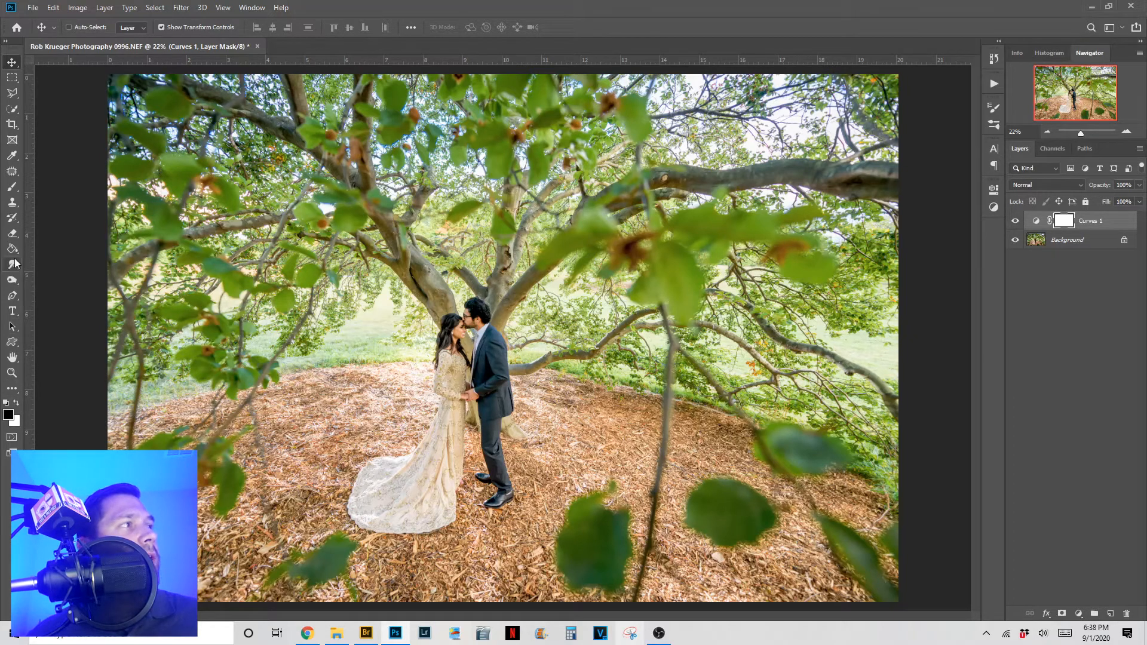
left_click(12, 186)
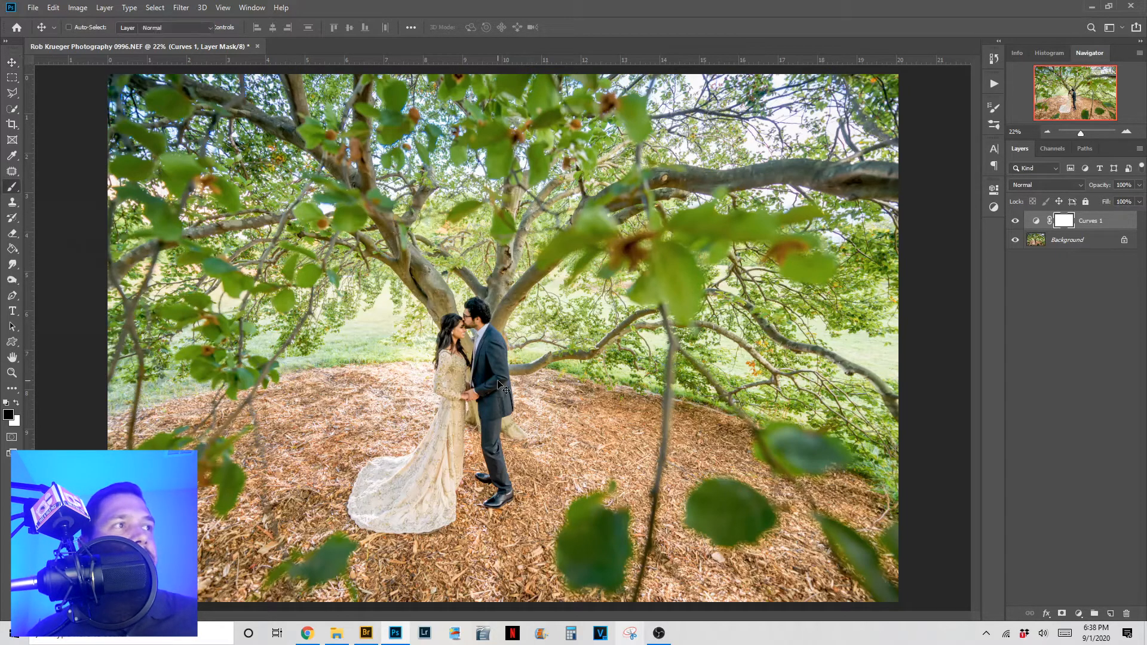
key("v")
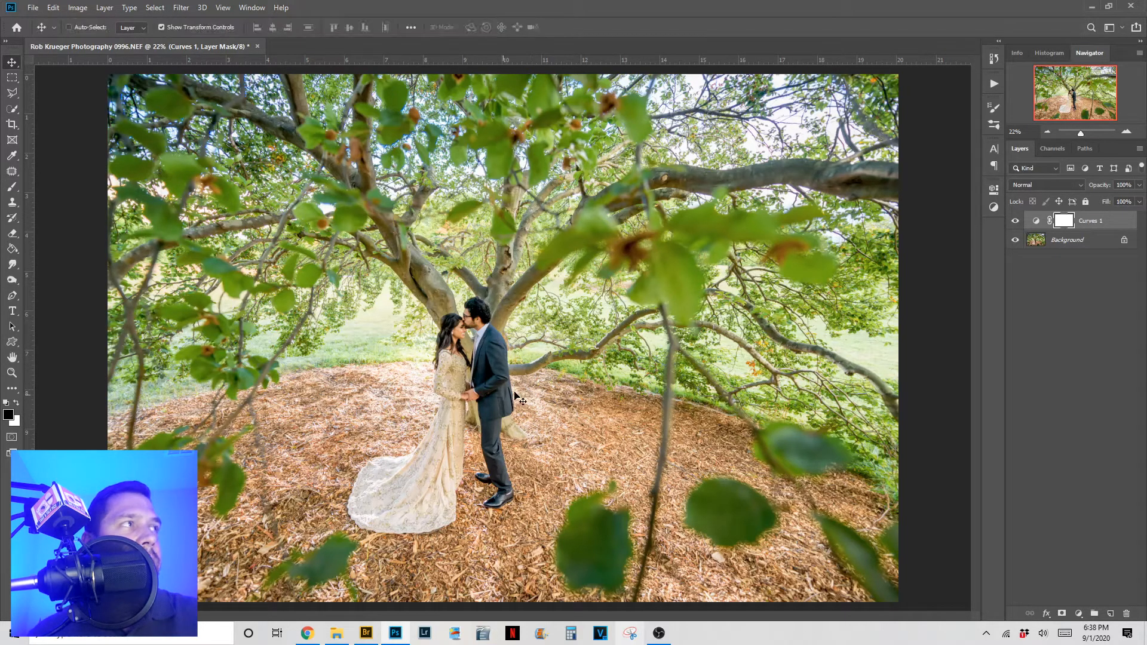
- Switch to the soft round Brush tool and set its size to 448 px
key("b")
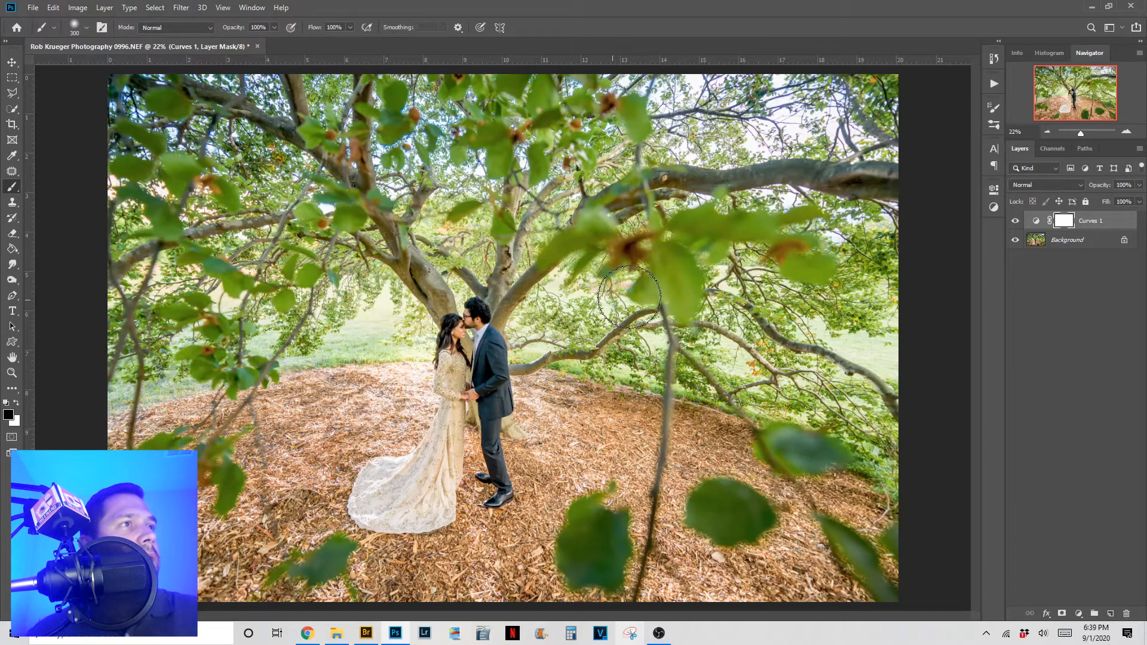
left_click(89, 31)
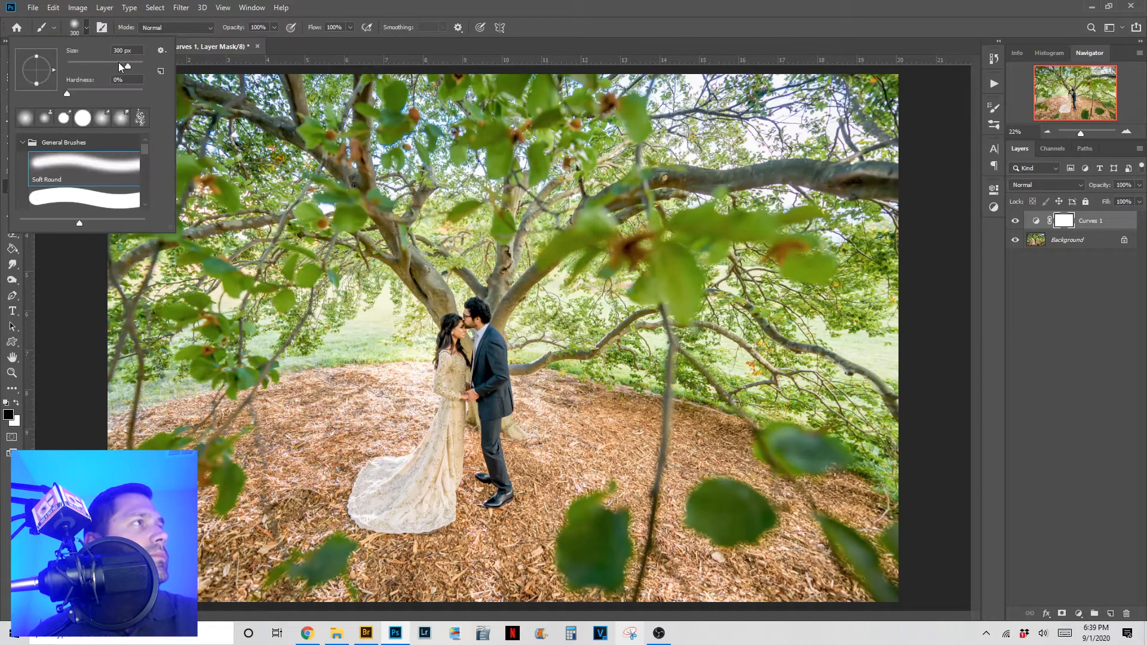
left_click(134, 62)
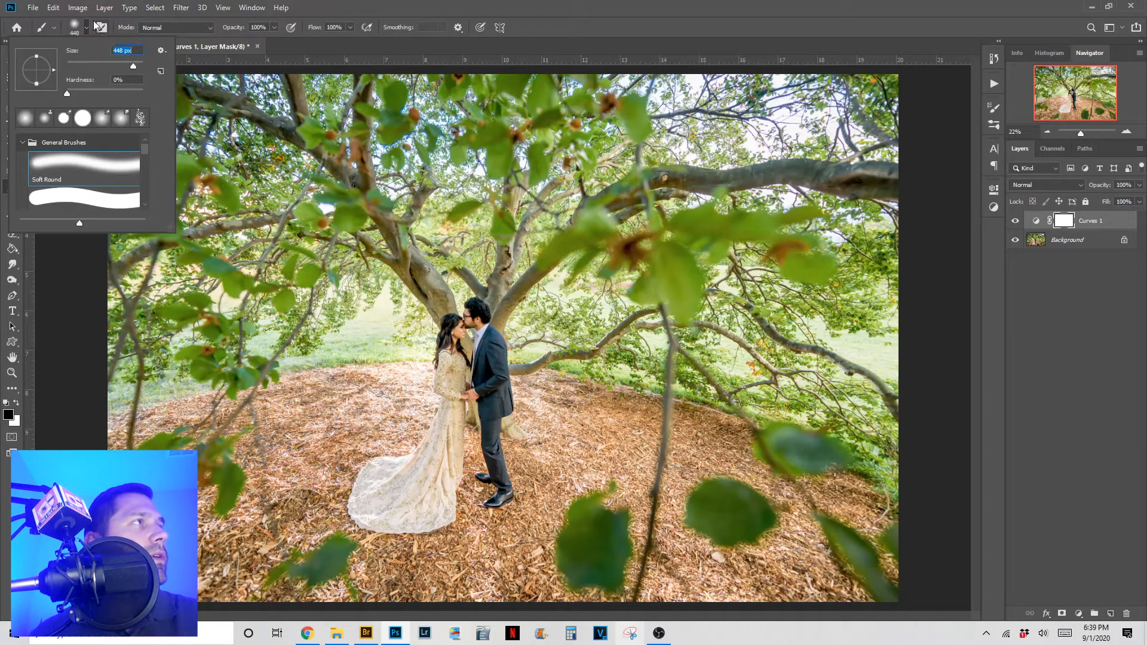
left_click(88, 30)
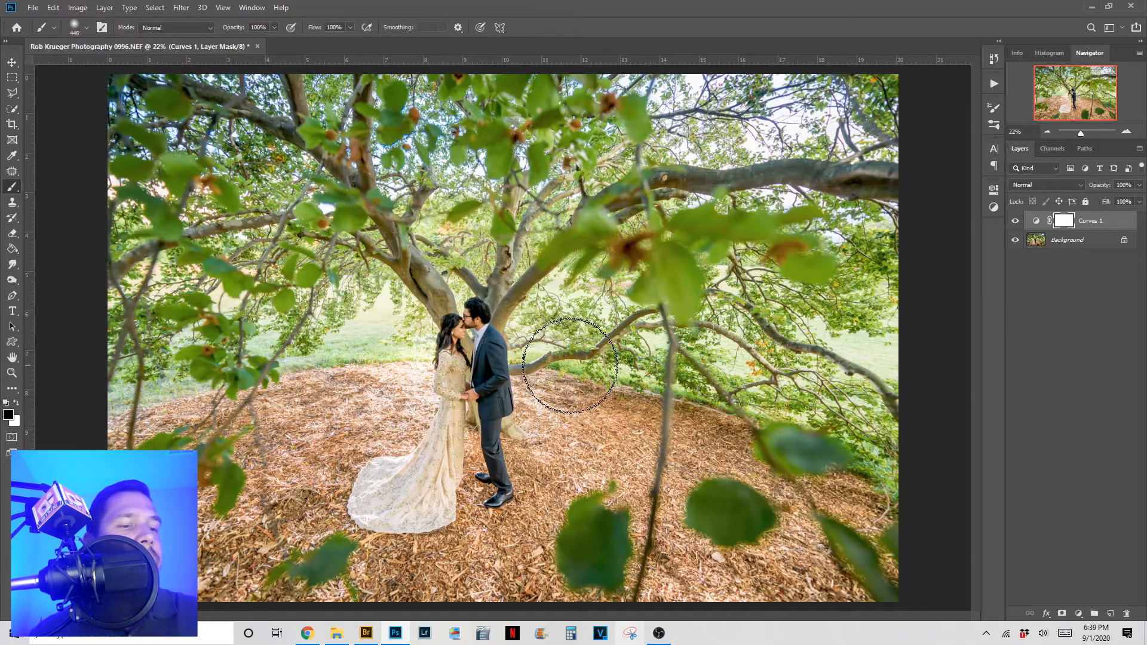
- Enlarge the brush from 448 px to 600 px and then 1100 px
key("bracketright")
key("bracketright")
key("bracketright")
key("bracketright")
key("bracketright")
key("bracketright")
key("bracketright")
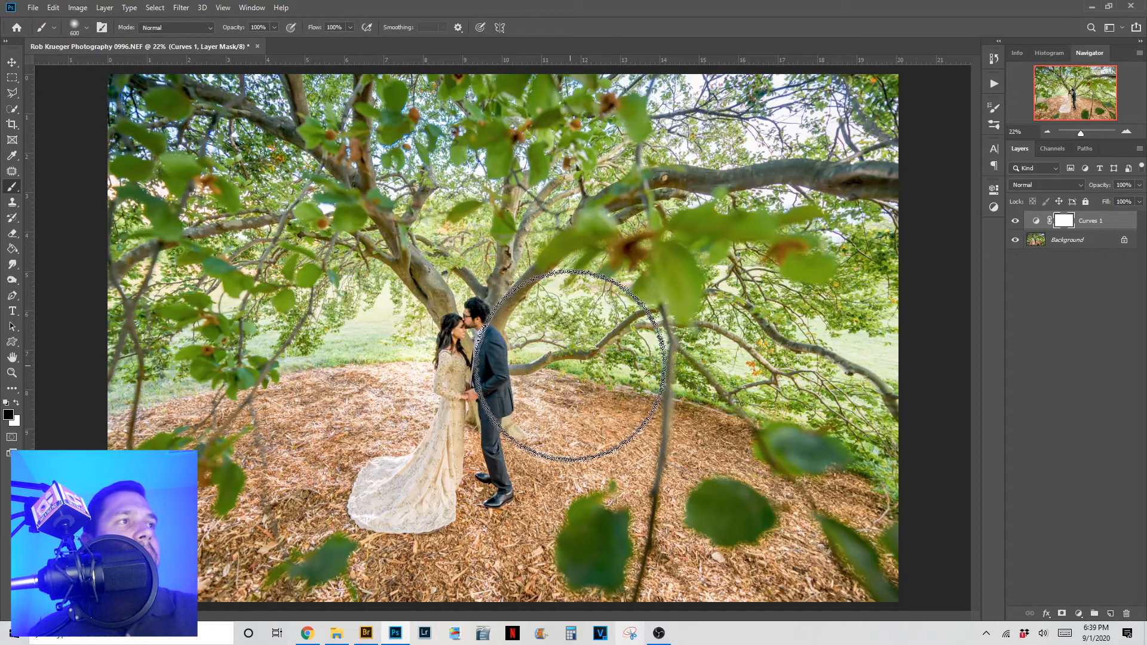
key("bracketright")
key("bracketright")
key("bracketright")
key("bracketright")
key("bracketright")
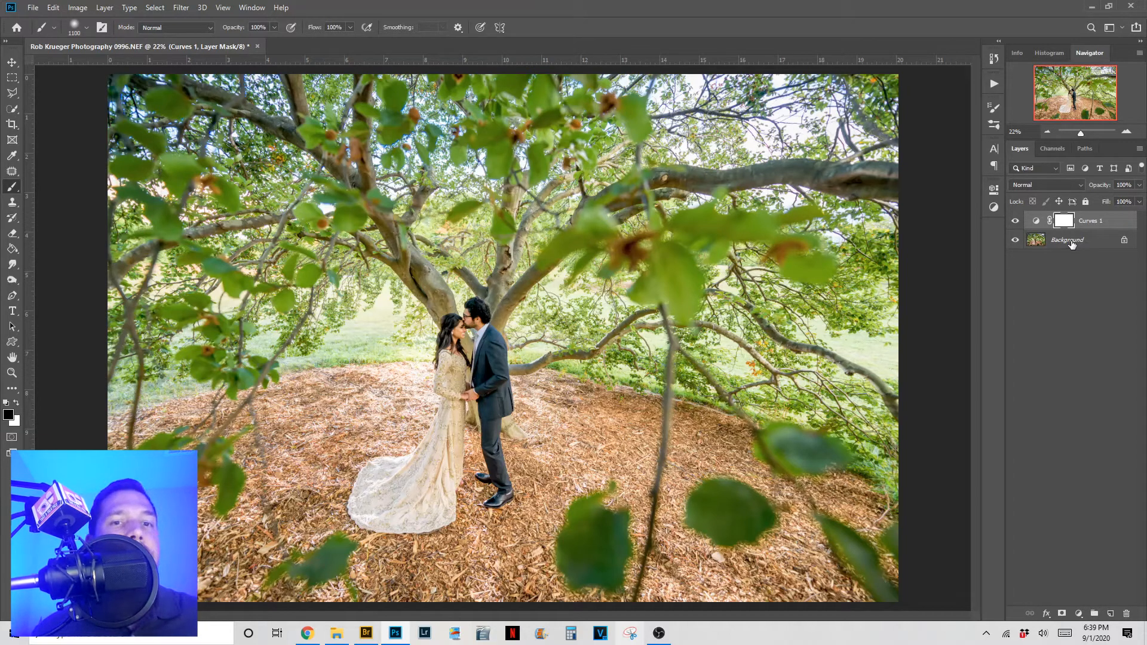
left_click(1071, 243)
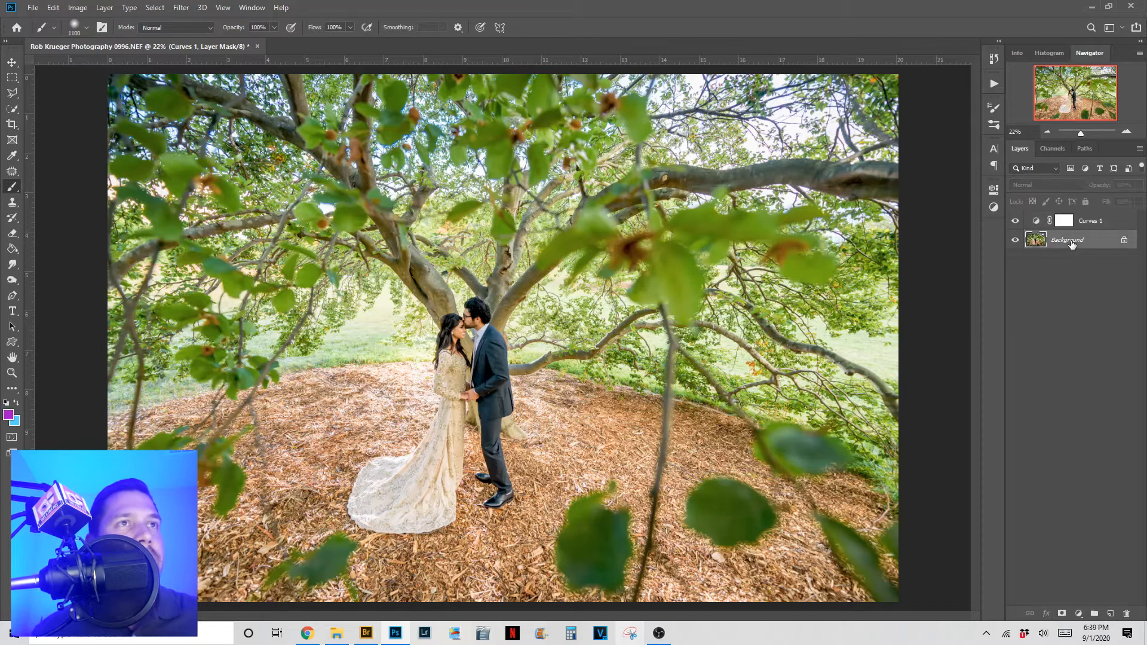
key("ctrl+j")
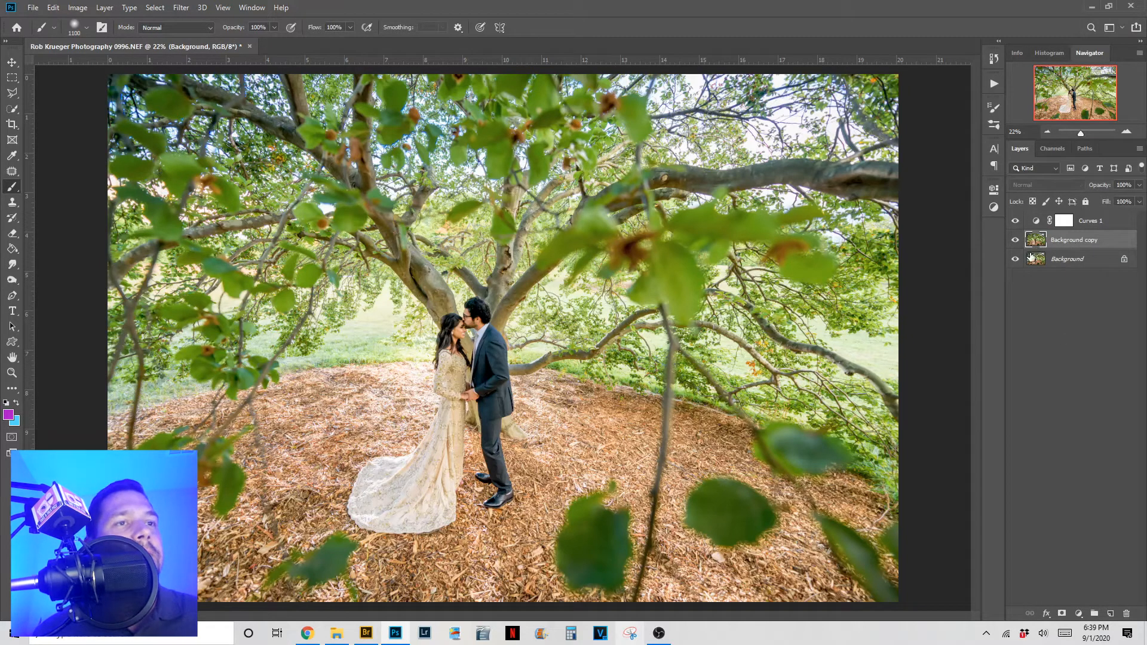
left_click(1062, 613)
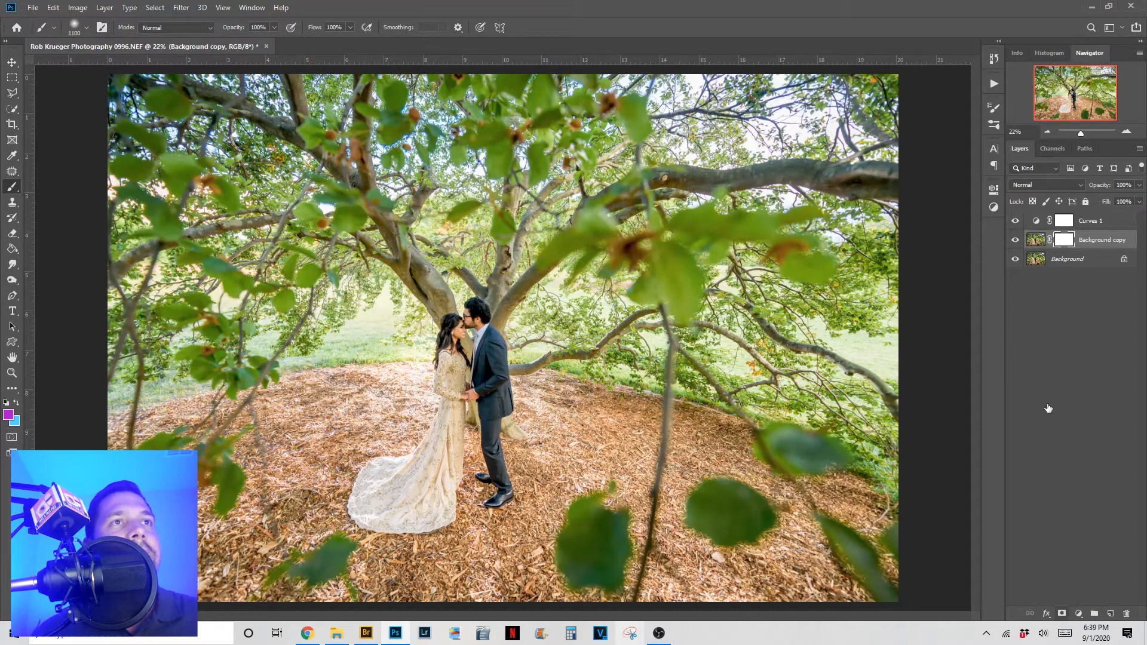
key("d")
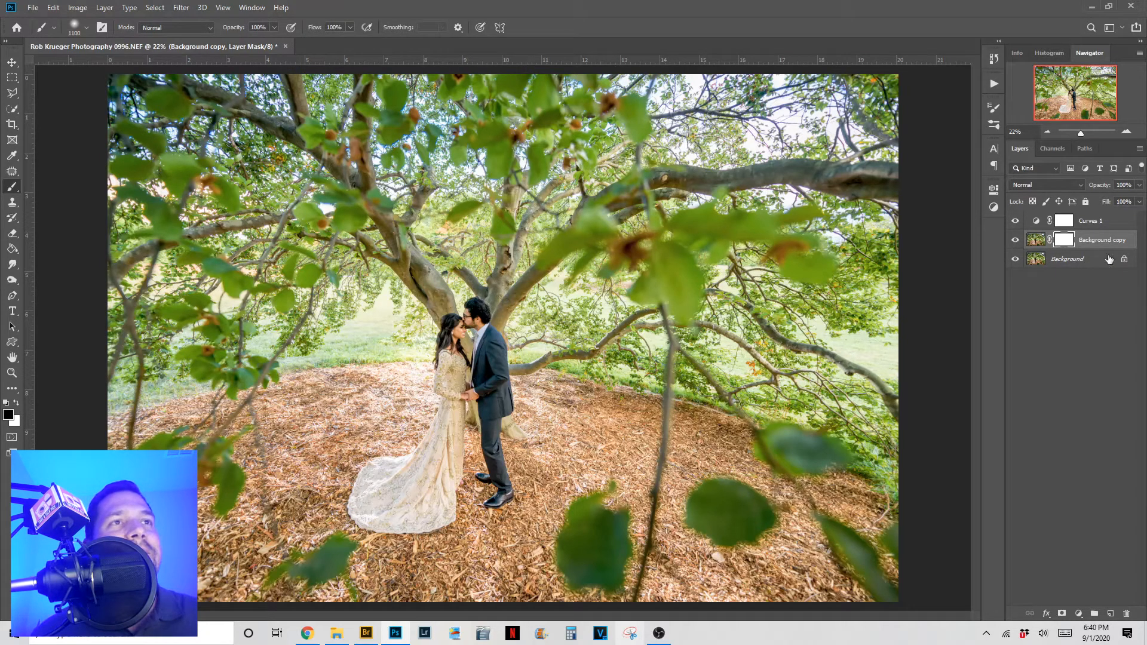
left_click_drag(1107, 245, 1127, 611)
left_click(1064, 221)
- Paint black on the Curves 1 mask along the top and left edges to hold back the brightening
left_click(1064, 223)
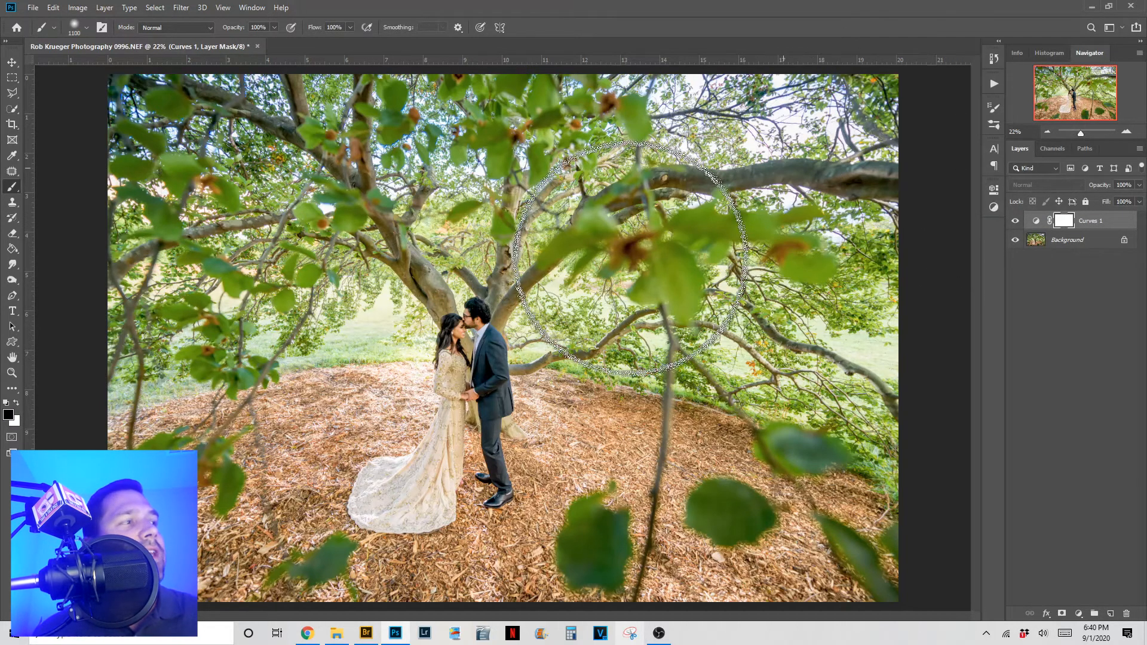
key("x")
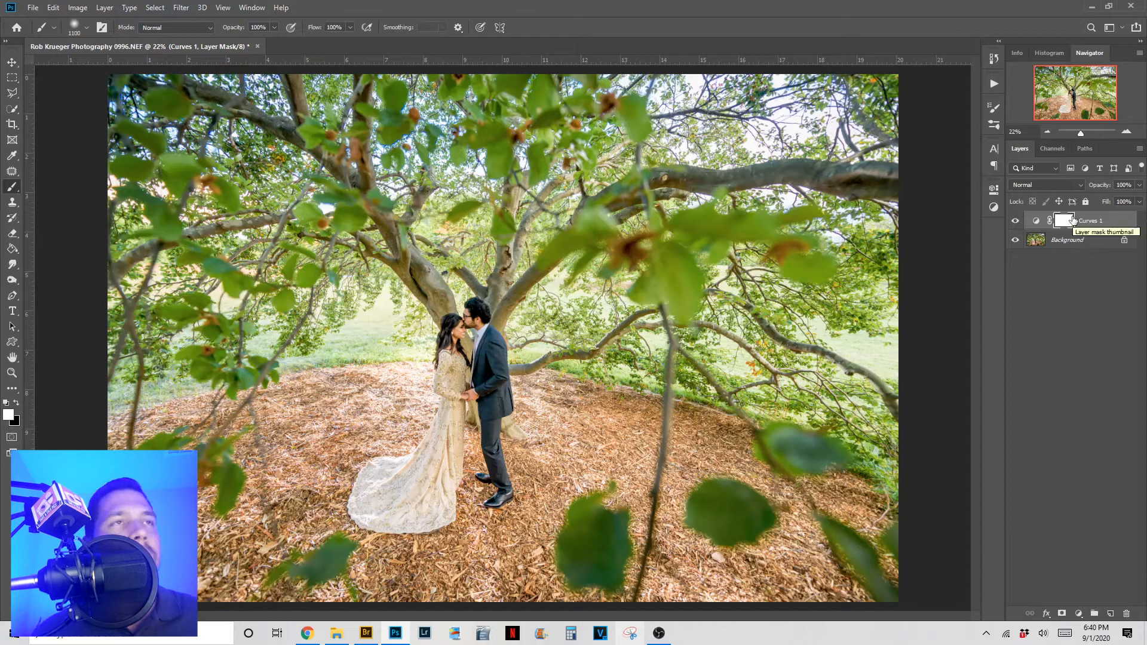
key("x")
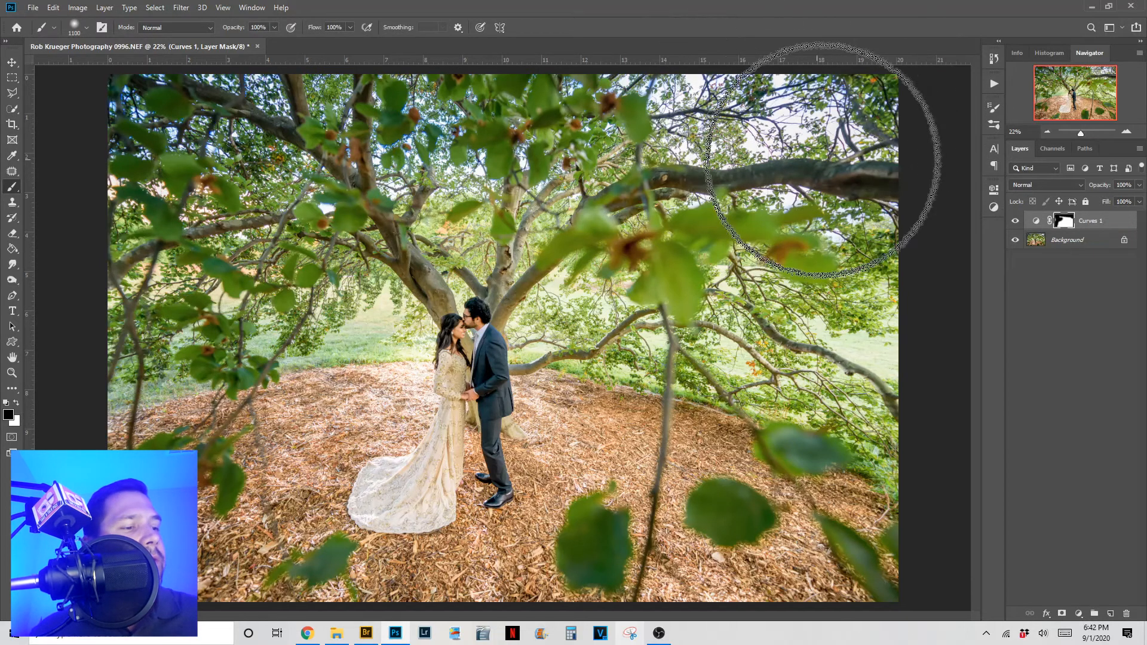
key("v")
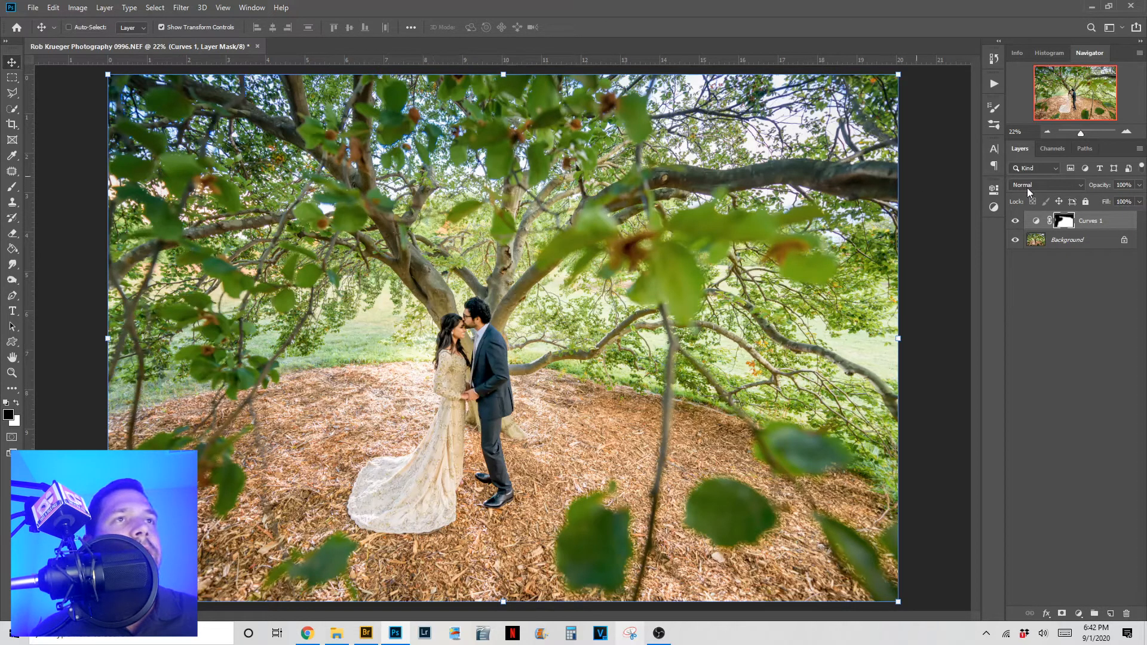
- View the Curves 1 mask on its own, then drag it to the trash to delete it
left_click(1064, 223, "alt")
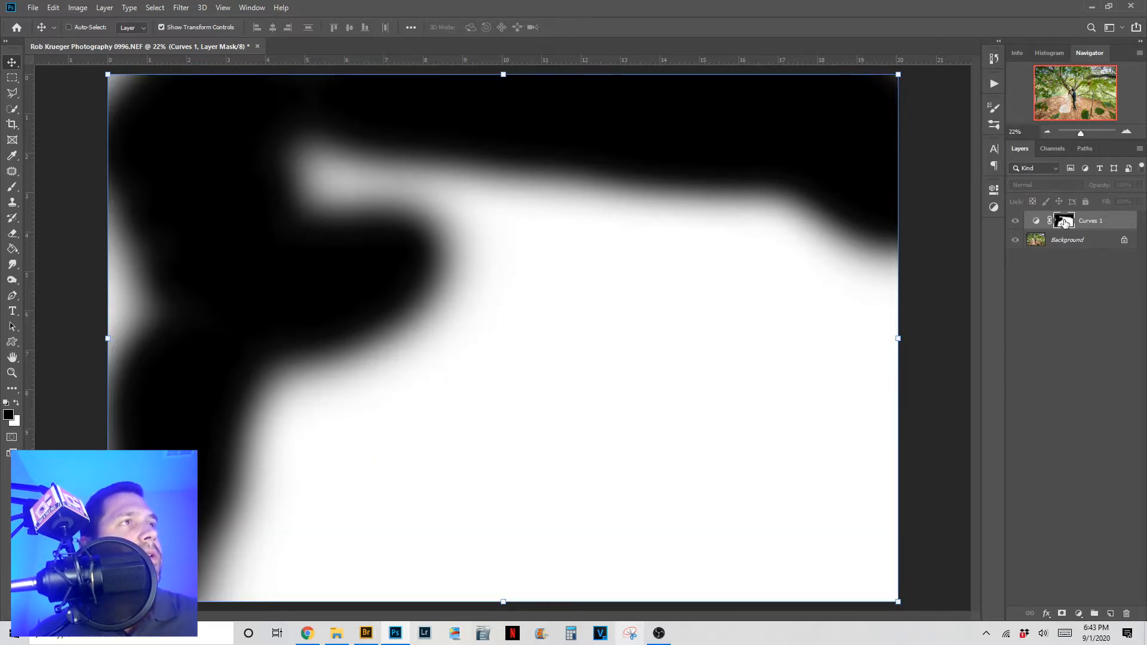
key("h")
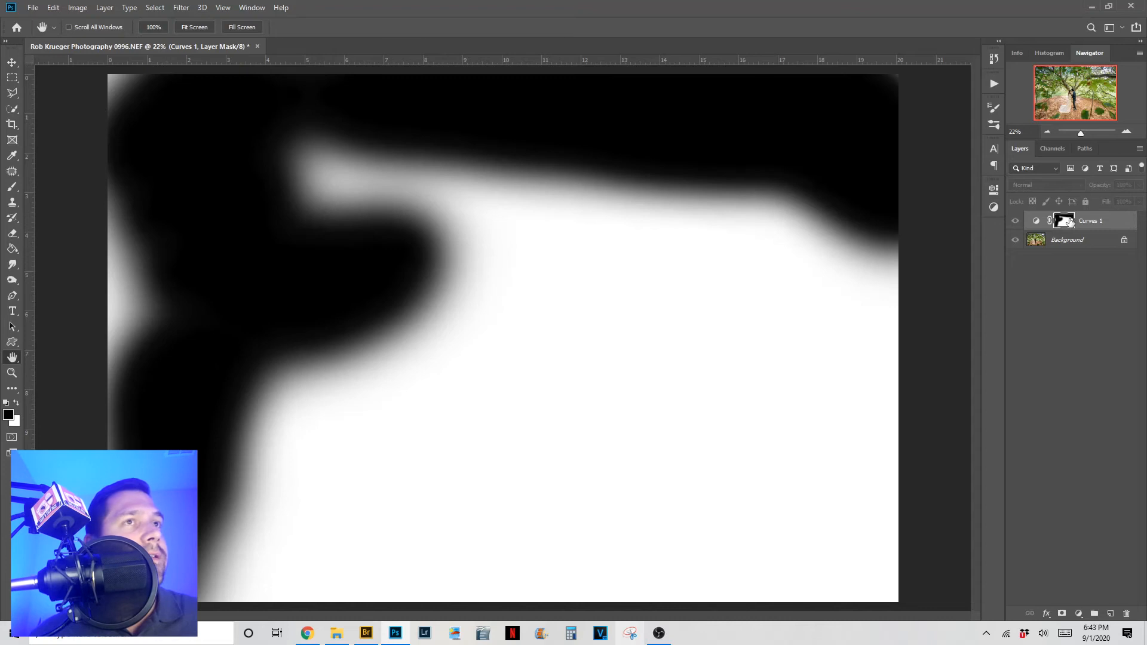
left_click_drag(1068, 222, 1126, 610)
left_click_drag(1096, 512, 1126, 614)
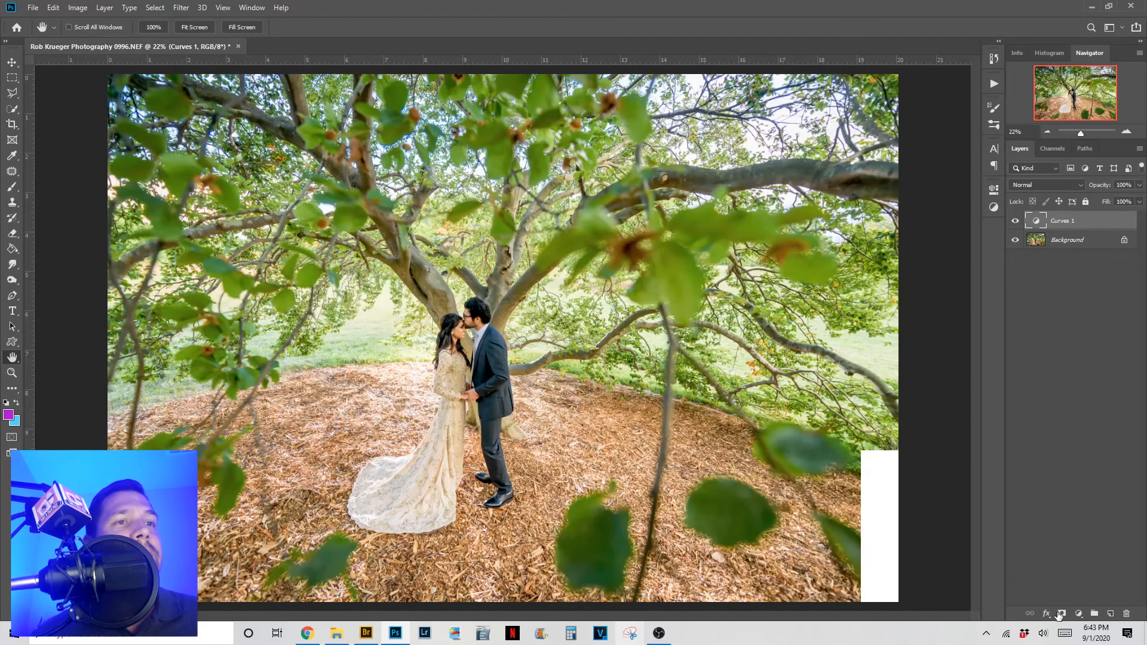
- Give Curves 1 a new white mask, compare with the layer hidden, then show the original in Bridge
left_click(1061, 614)
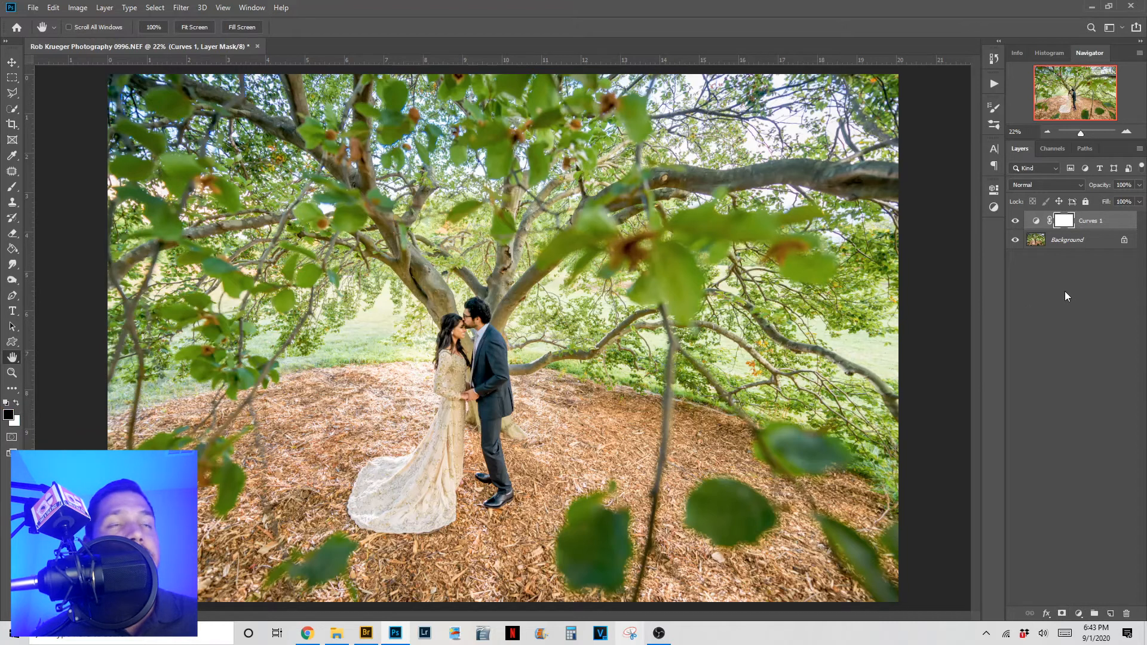
left_click(1015, 222)
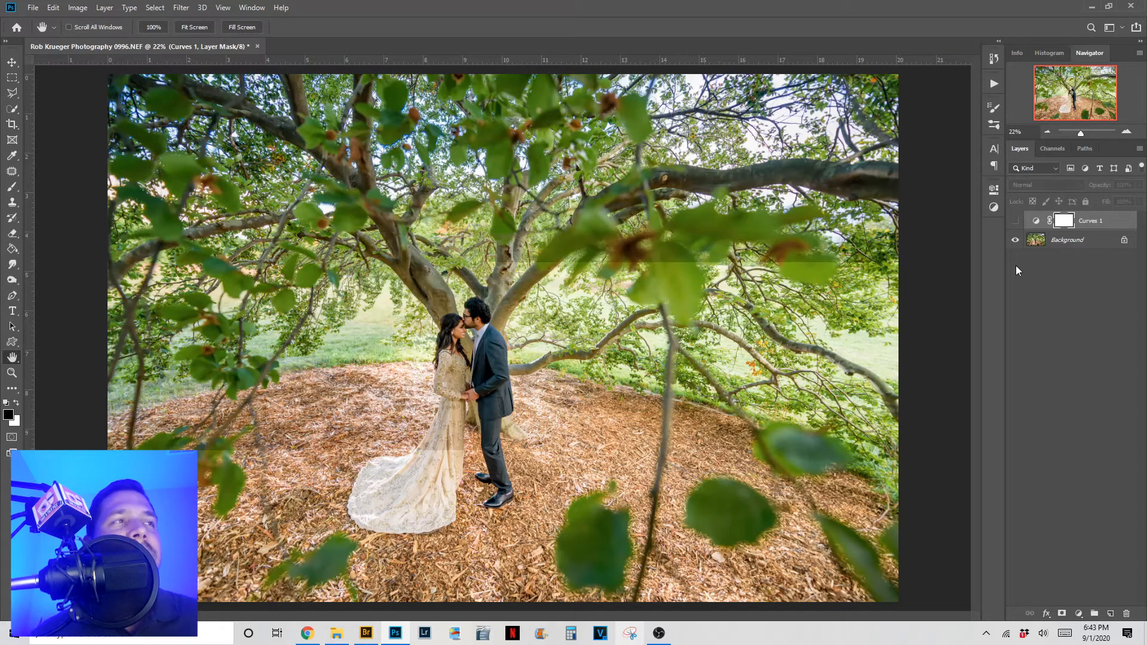
left_click(1015, 222)
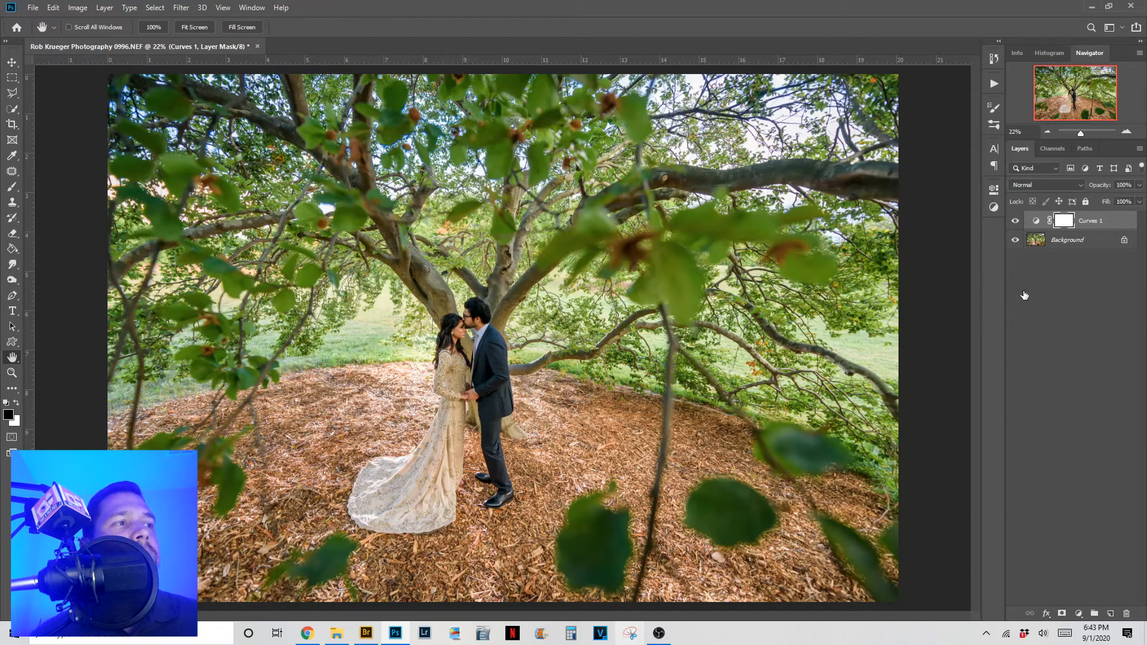
left_click(371, 639)
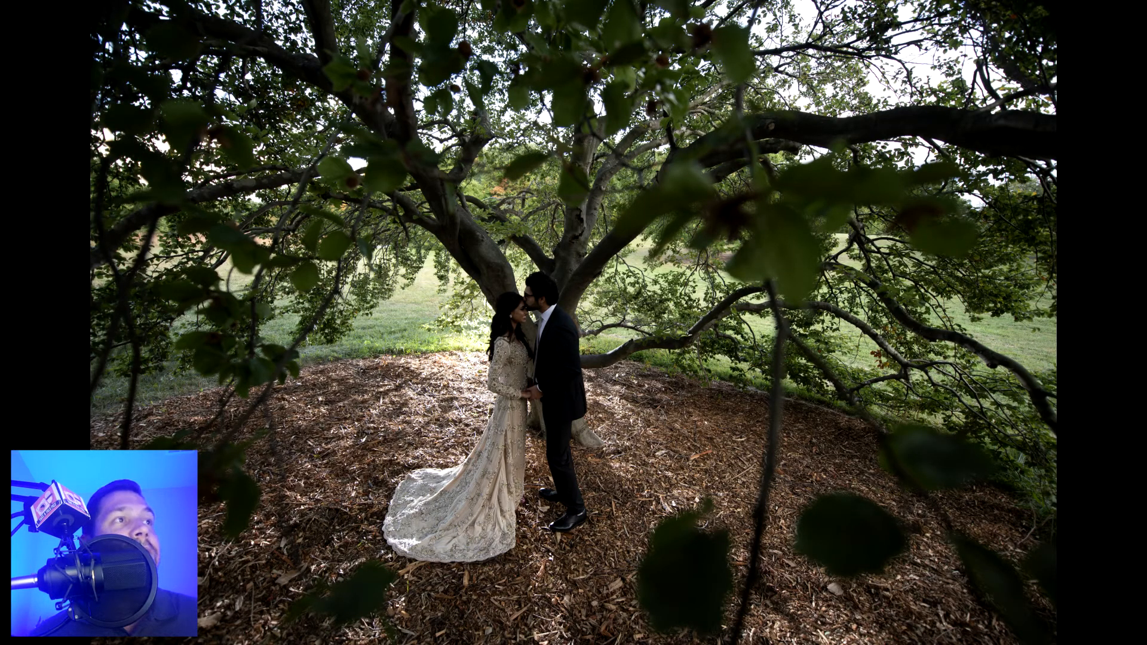
- Step to the brightened, edited wedding photo in Bridge's full-screen preview
key("Right")
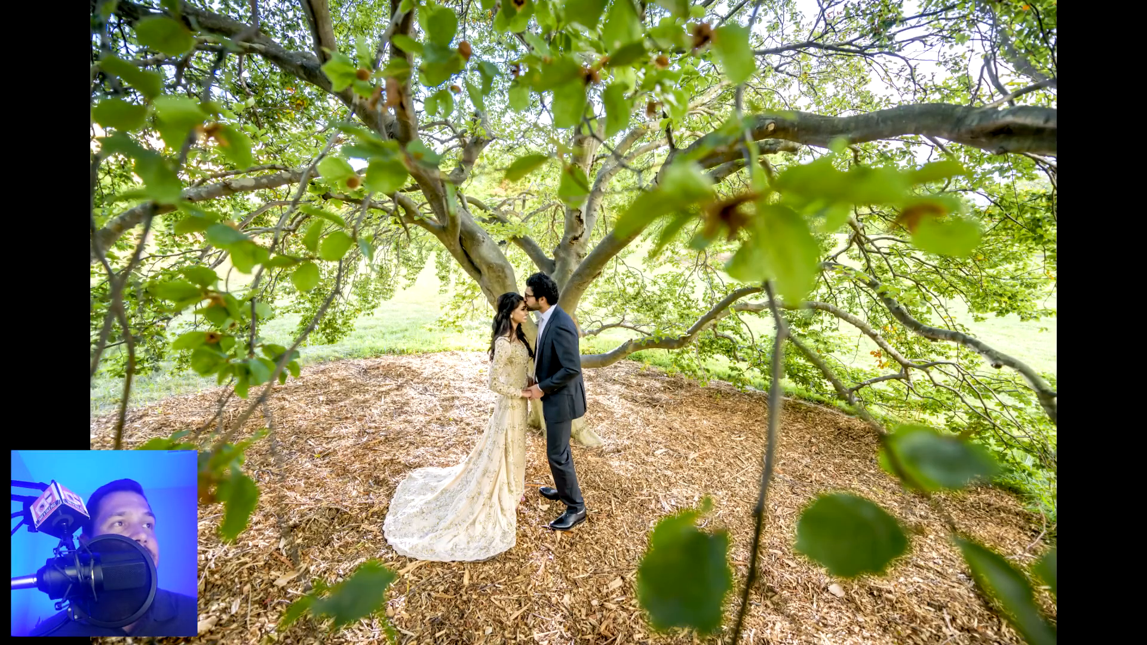